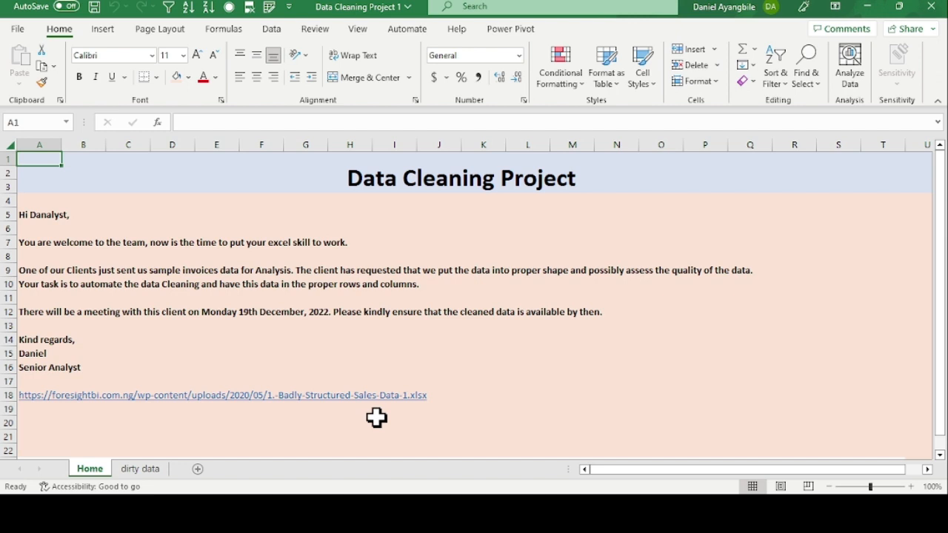
# Open the "dirty data" sheet and examine the segment headings across row 1, including the blank cells between them
pyautogui.click(142, 473)
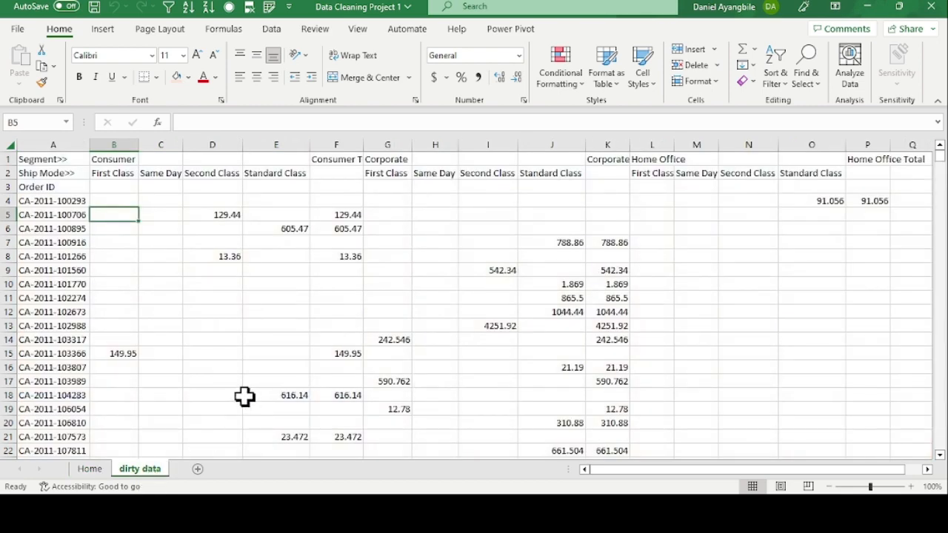
pyautogui.click(47, 158)
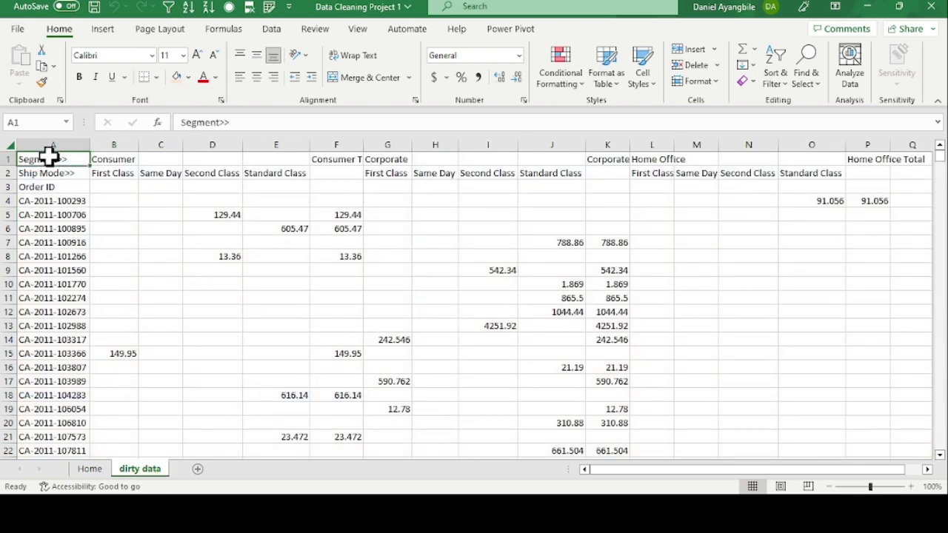
pyautogui.click(111, 160)
pyautogui.click(171, 160)
pyautogui.click(214, 160)
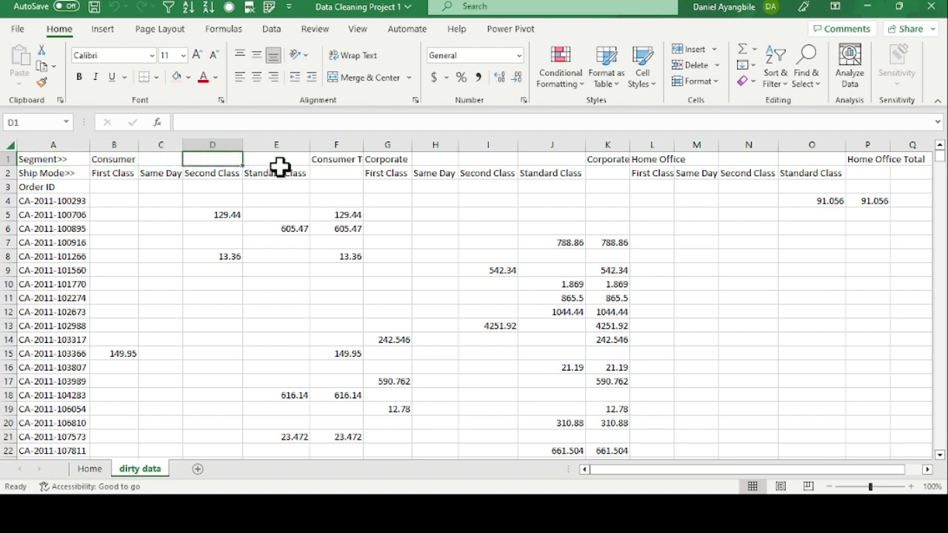
pyautogui.click(281, 160)
pyautogui.click(343, 160)
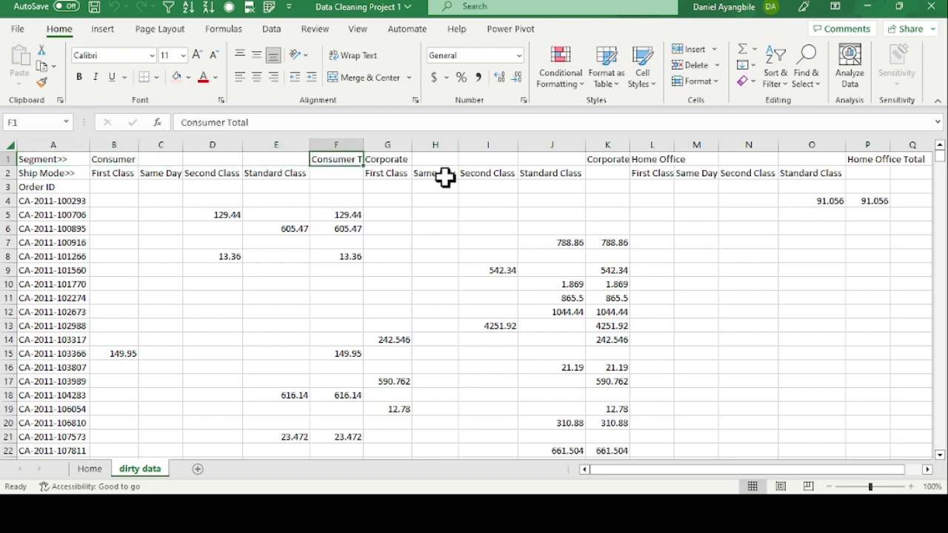
pyautogui.click(388, 159)
pyautogui.click(426, 159)
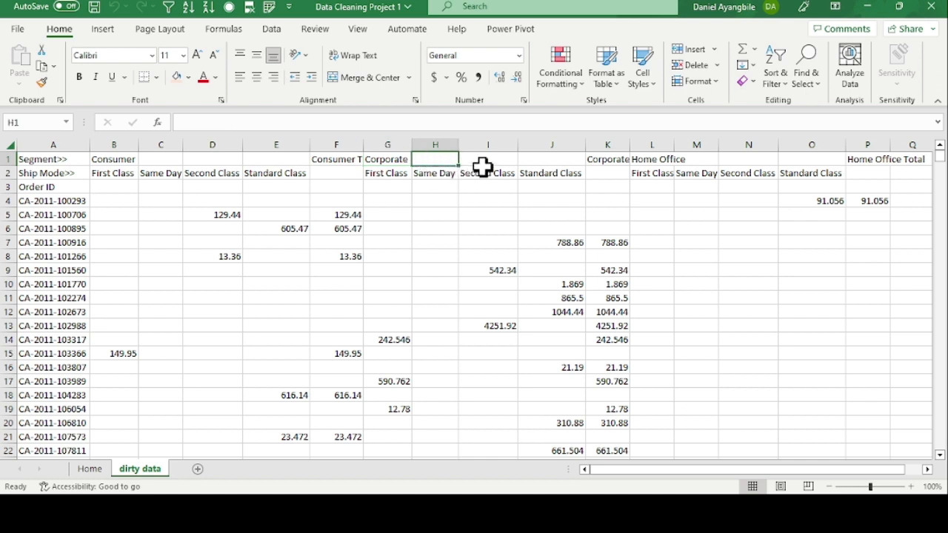
# Review the Segment and Ship Mode header rows, the order IDs in column A and the three segment names
pyautogui.click(5, 160)
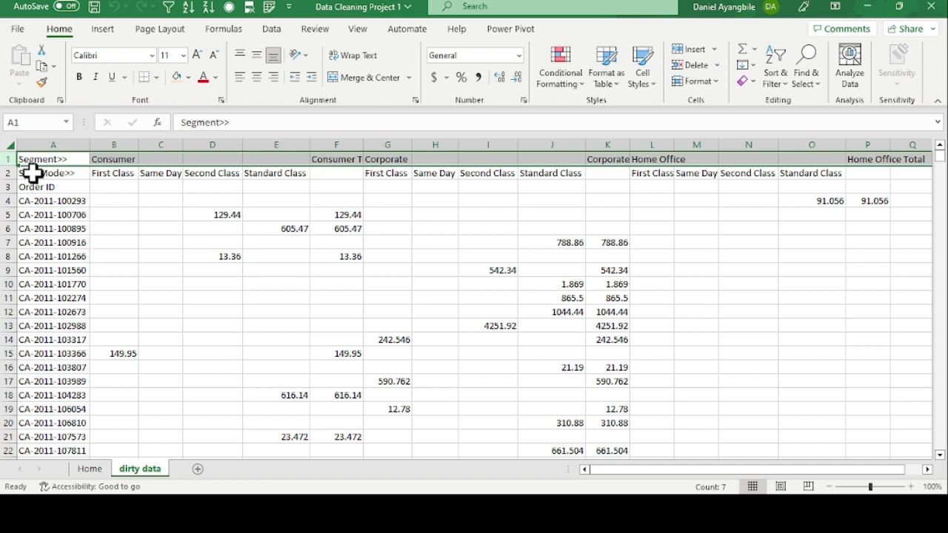
pyautogui.click(5, 172)
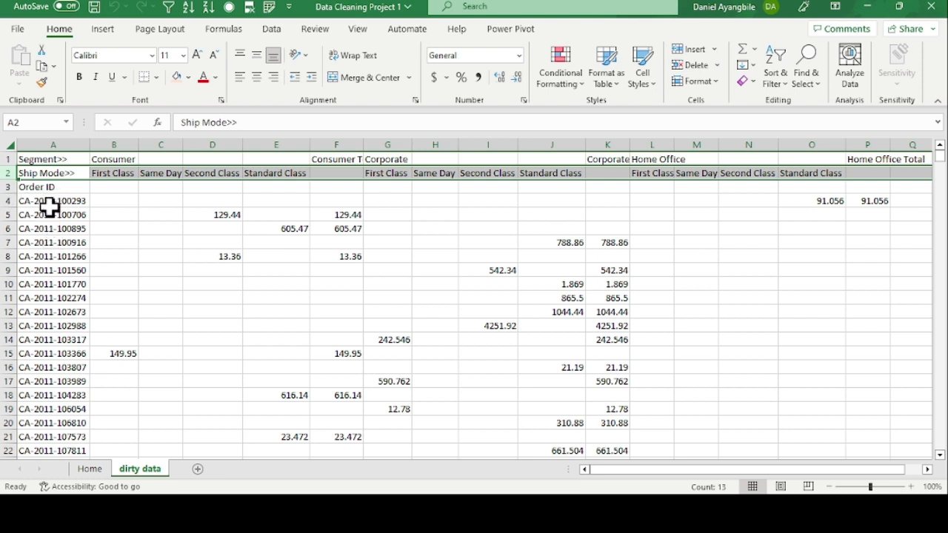
pyautogui.moveTo(42, 200); pyautogui.dragTo(47, 256)
pyautogui.click(52, 162)
pyautogui.click(114, 159)
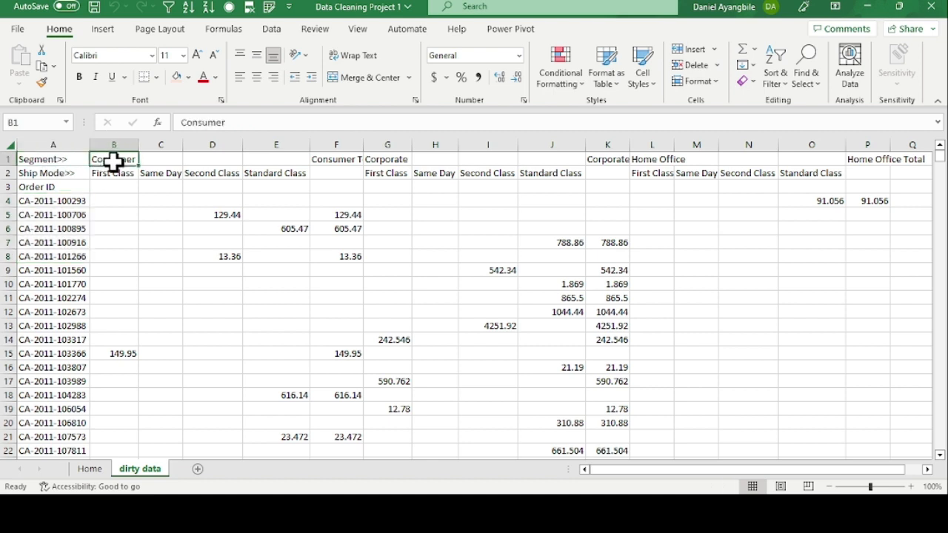
pyautogui.click(391, 163)
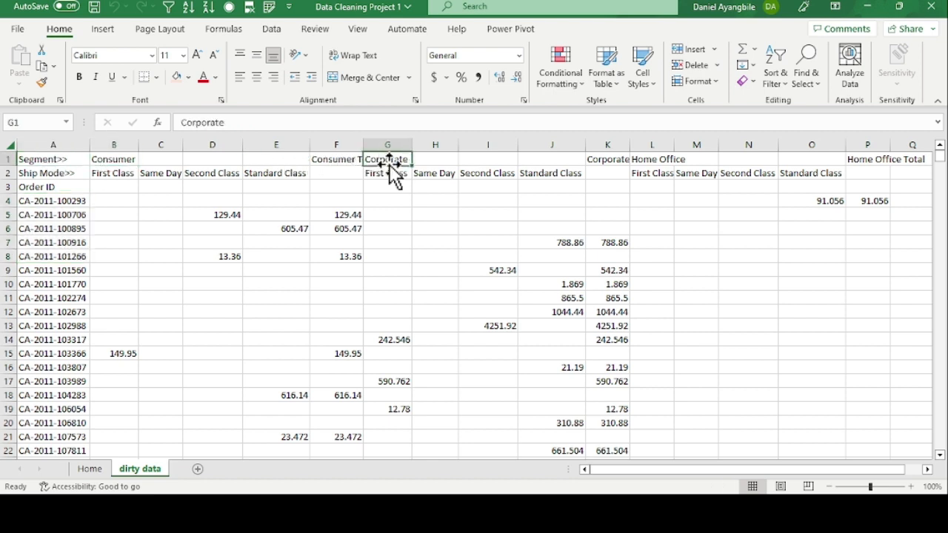
pyautogui.click(659, 161)
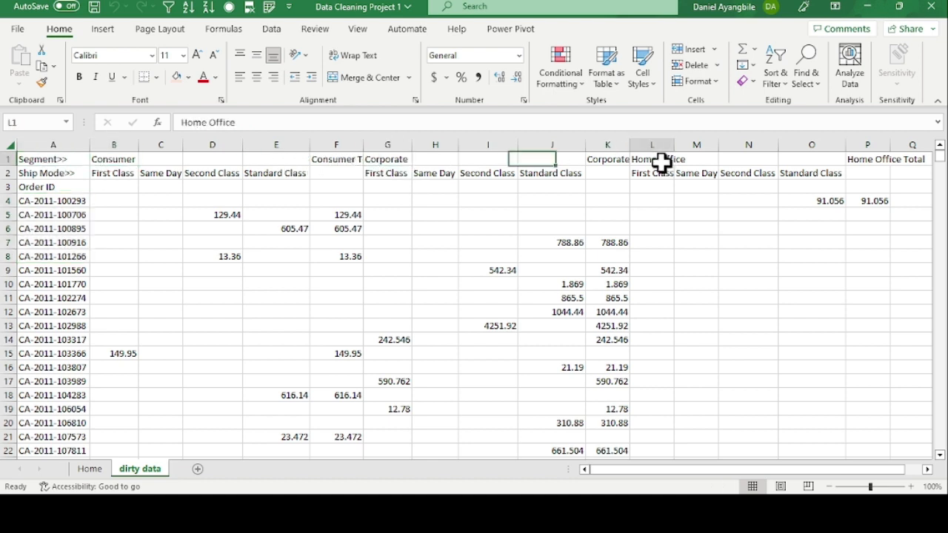
# Examine the ship mode headings in row 2 that belong to the Consumer segment, cells B2 to E2
pyautogui.click(42, 174)
pyautogui.click(122, 176)
pyautogui.click(167, 175)
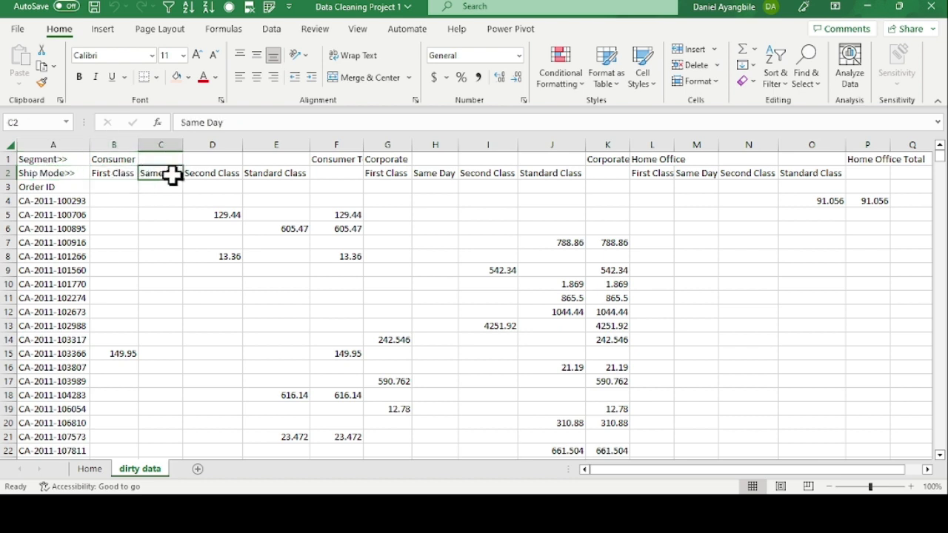
pyautogui.click(217, 175)
pyautogui.click(253, 175)
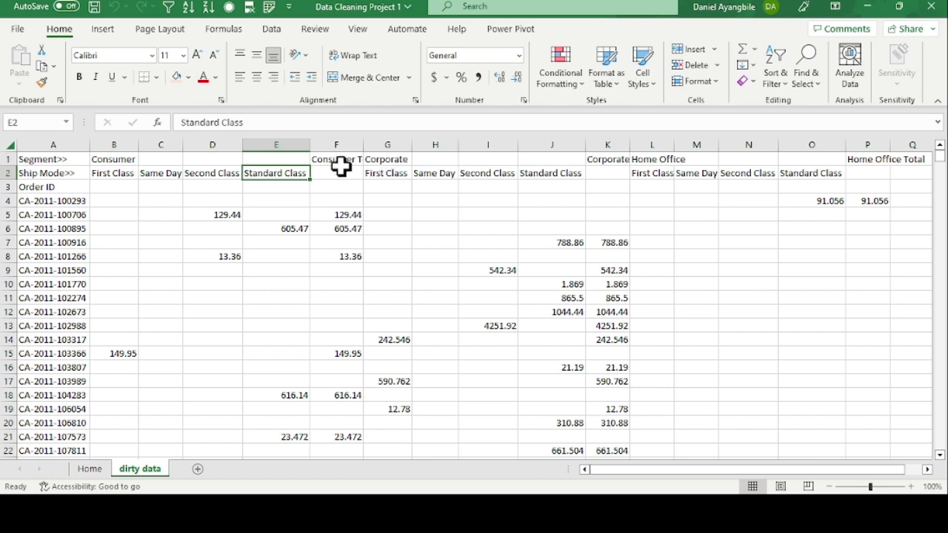
pyautogui.click(117, 157)
pyautogui.click(115, 174)
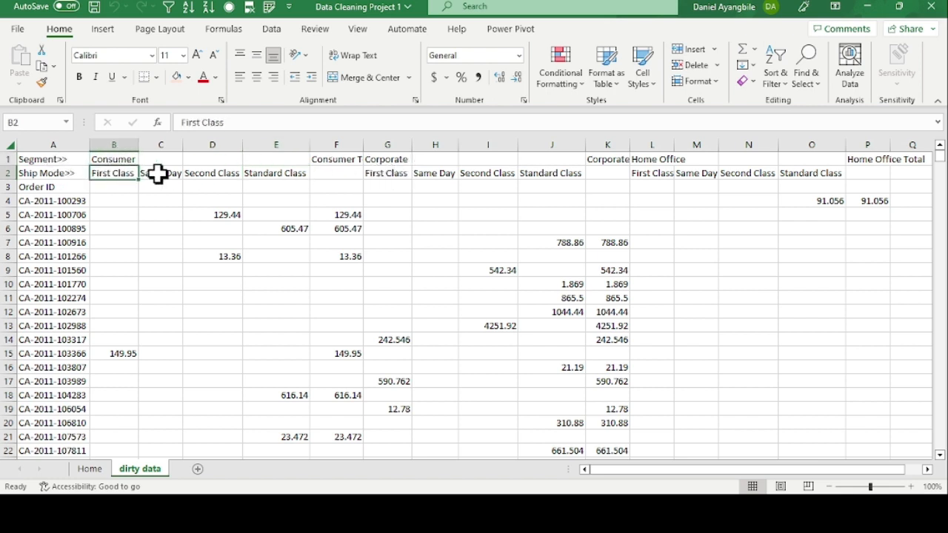
pyautogui.click(117, 157)
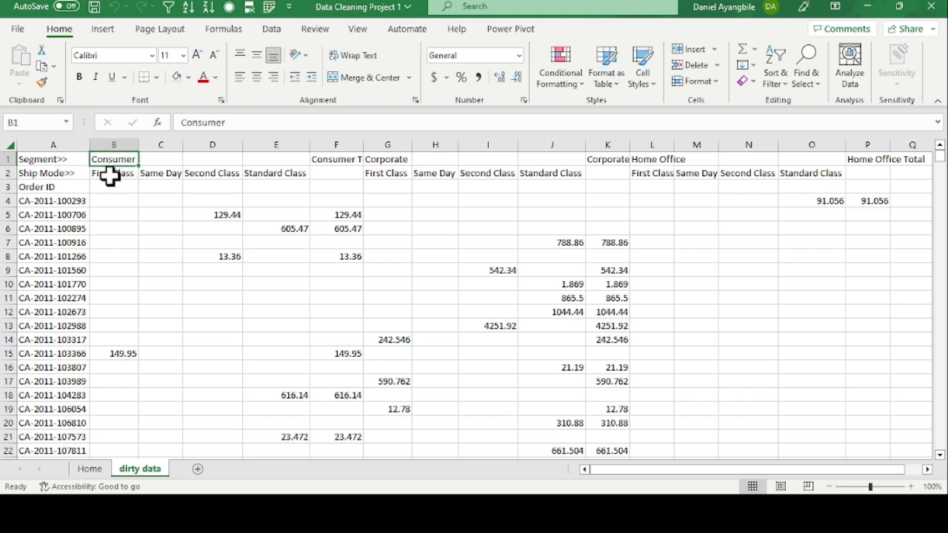
pyautogui.moveTo(111, 176); pyautogui.dragTo(281, 174)
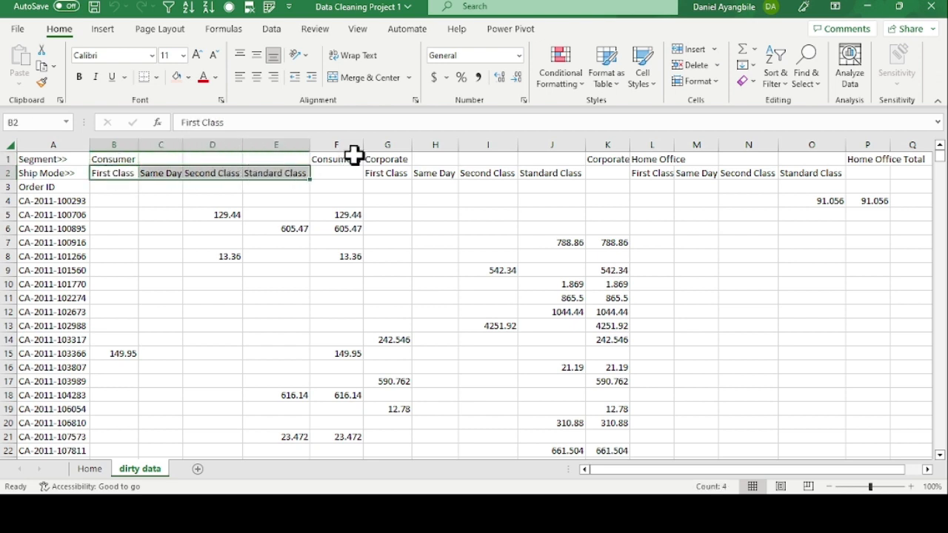
# Autofit the widths of columns F, K and L so the Consumer Total, Corporate Total and Home Office headings fit
pyautogui.moveTo(357, 147); pyautogui.dragTo(358, 147)
pyautogui.doubleClick(358, 146)
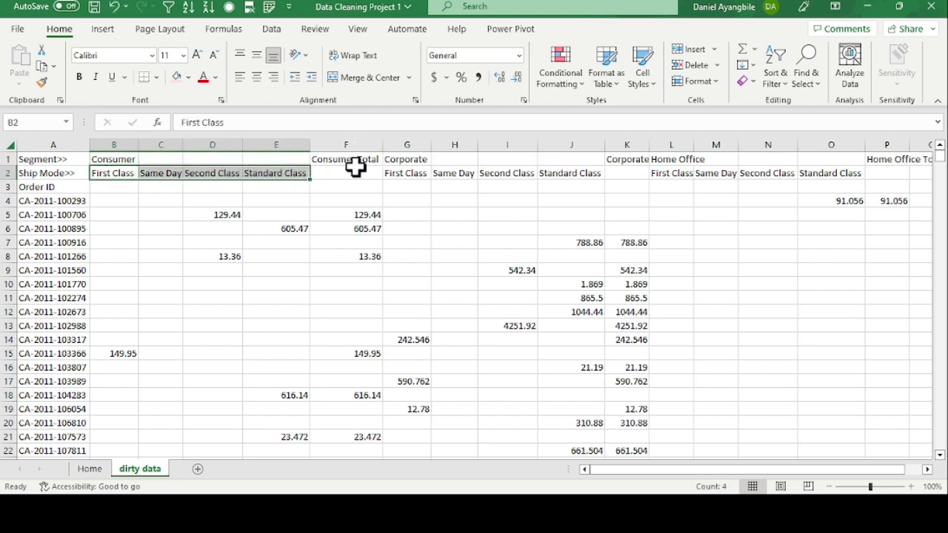
pyautogui.click(349, 160)
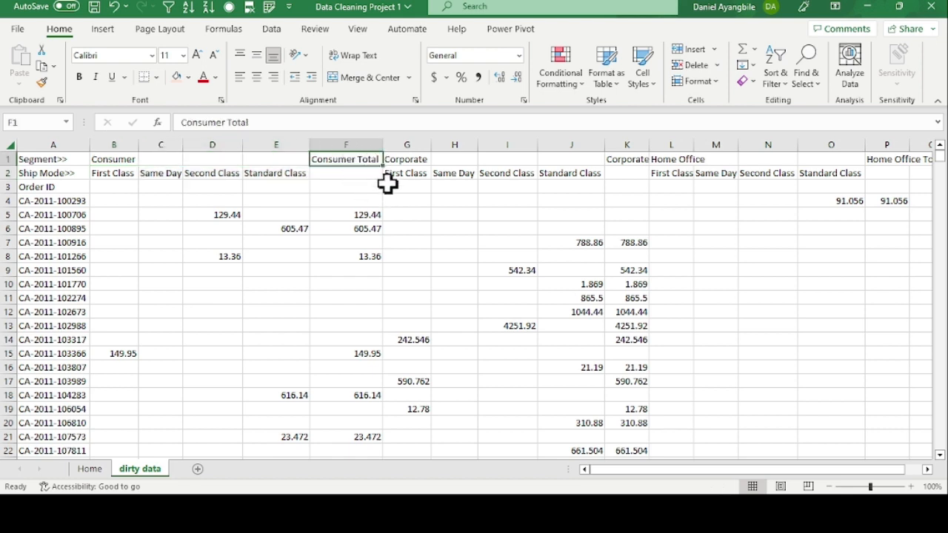
pyautogui.click(411, 163)
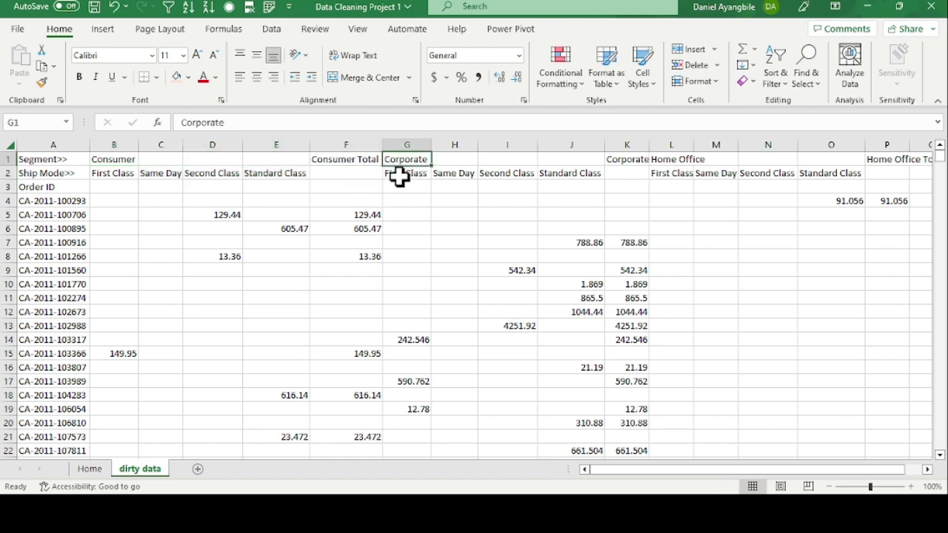
pyautogui.moveTo(398, 175); pyautogui.dragTo(578, 178)
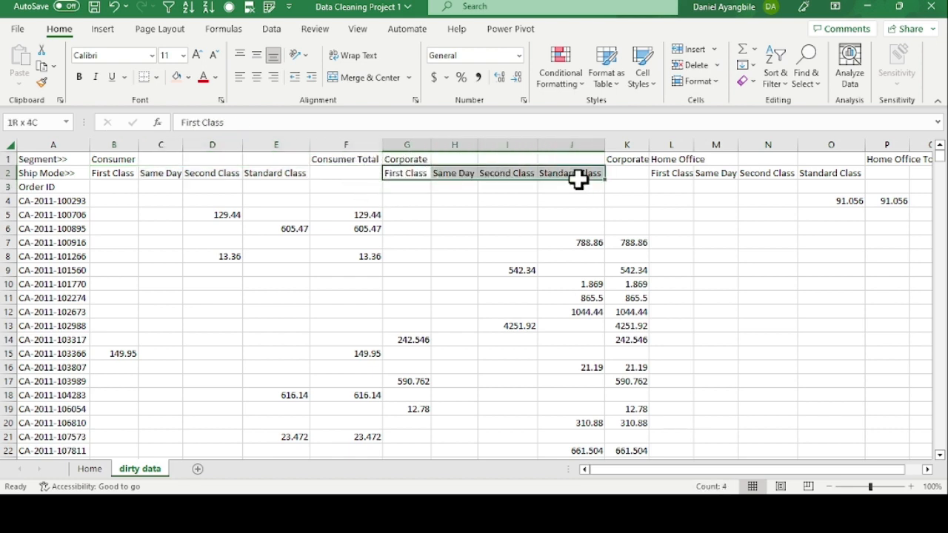
pyautogui.click(634, 159)
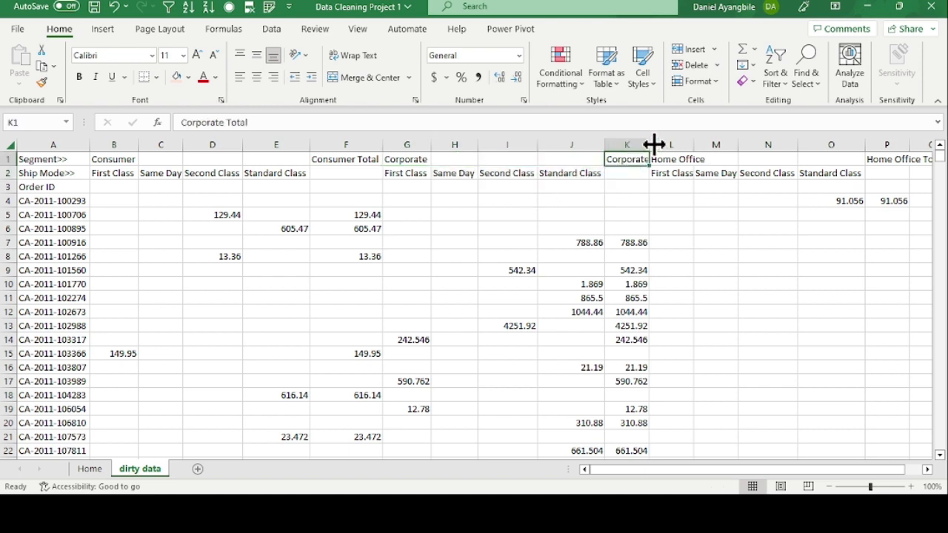
pyautogui.doubleClick(651, 145)
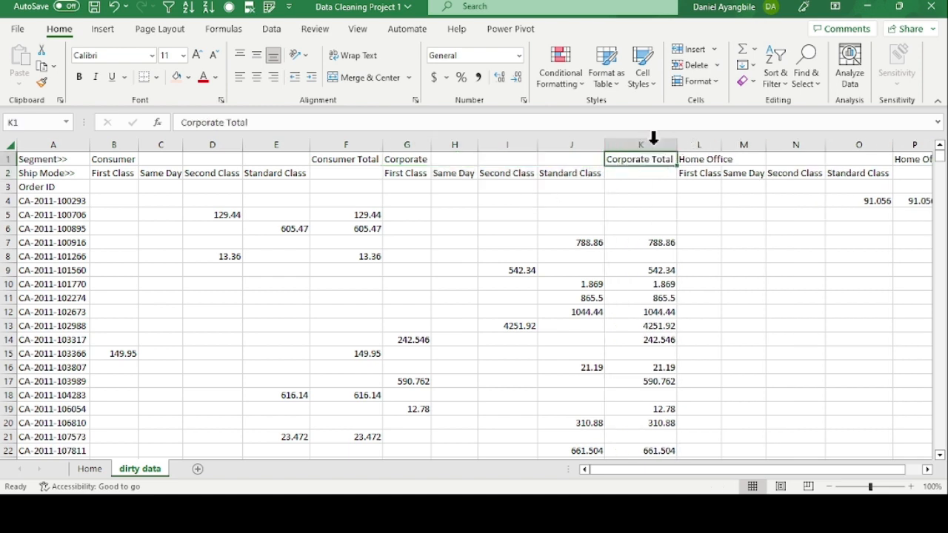
pyautogui.doubleClick(720, 145)
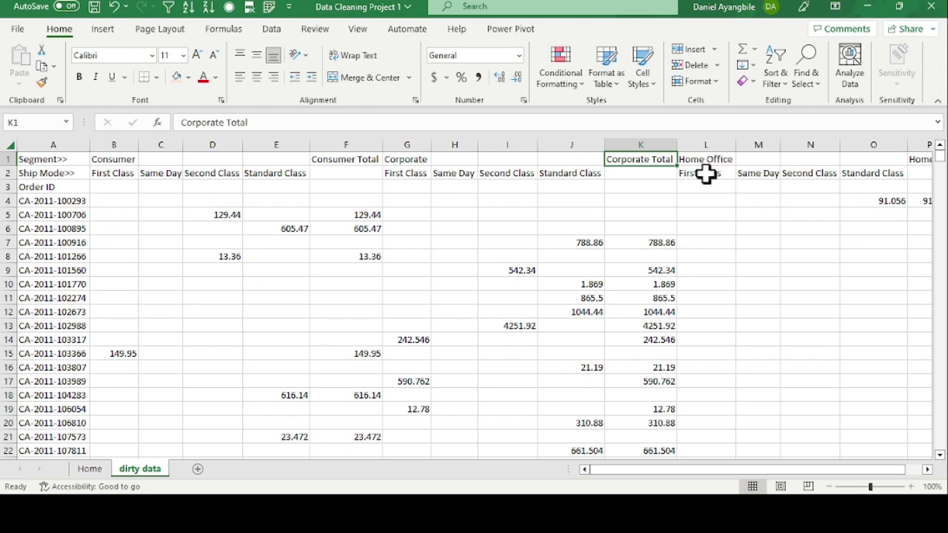
# Check the Home Office ship modes and total heading, and inspect the first order's Consumer cells in row 4
pyautogui.moveTo(704, 173); pyautogui.dragTo(892, 172)
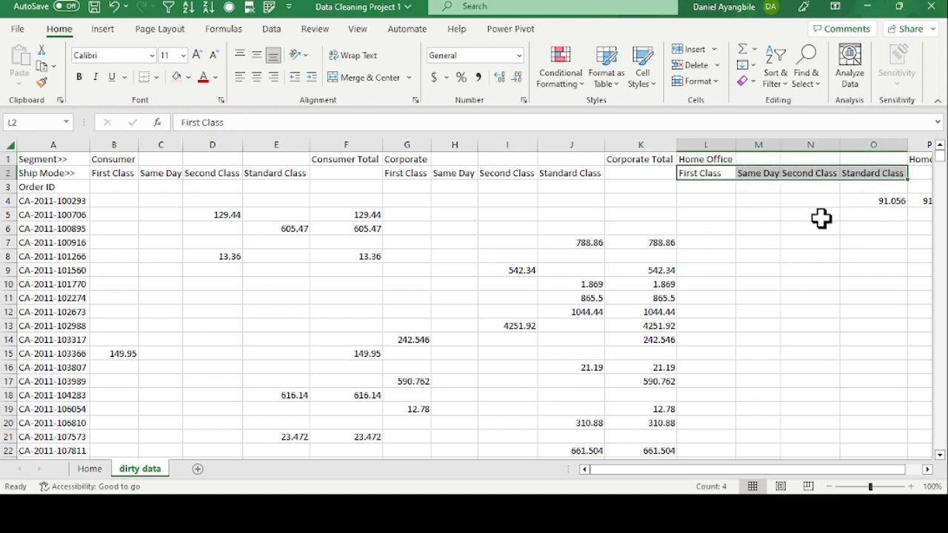
pyautogui.click(917, 161)
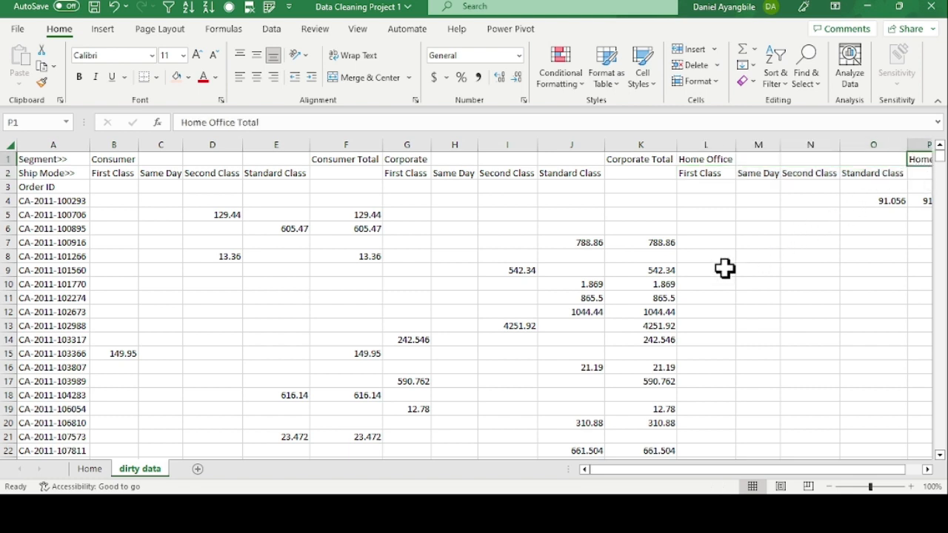
pyautogui.click(44, 189)
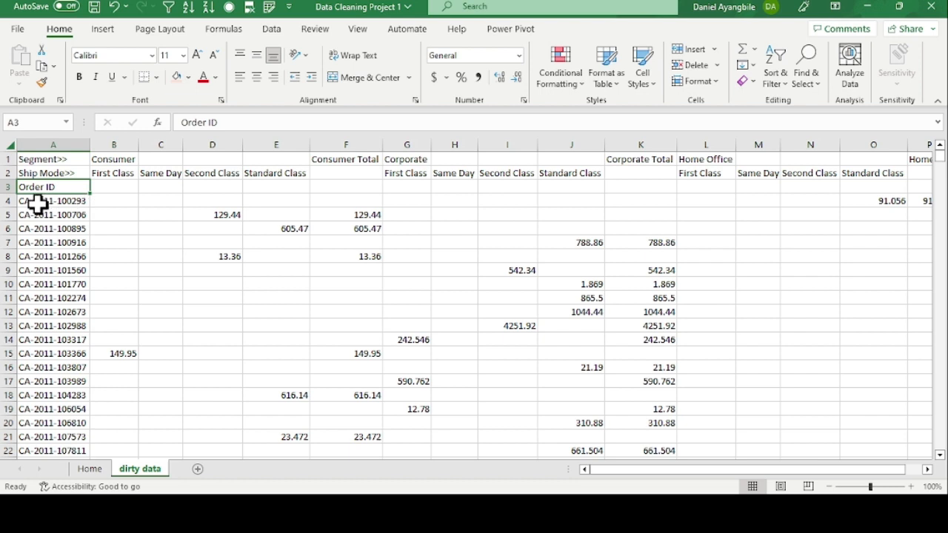
pyautogui.click(37, 202)
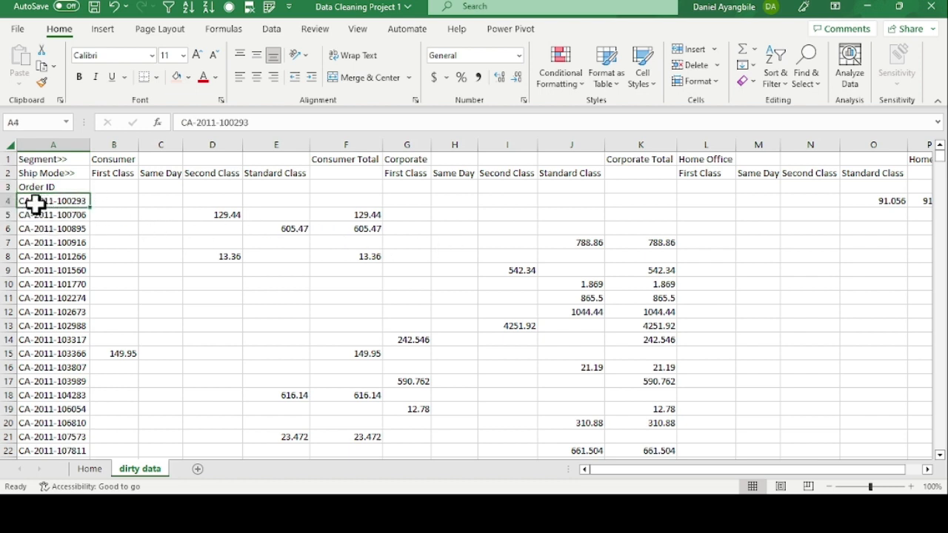
pyautogui.click(106, 200)
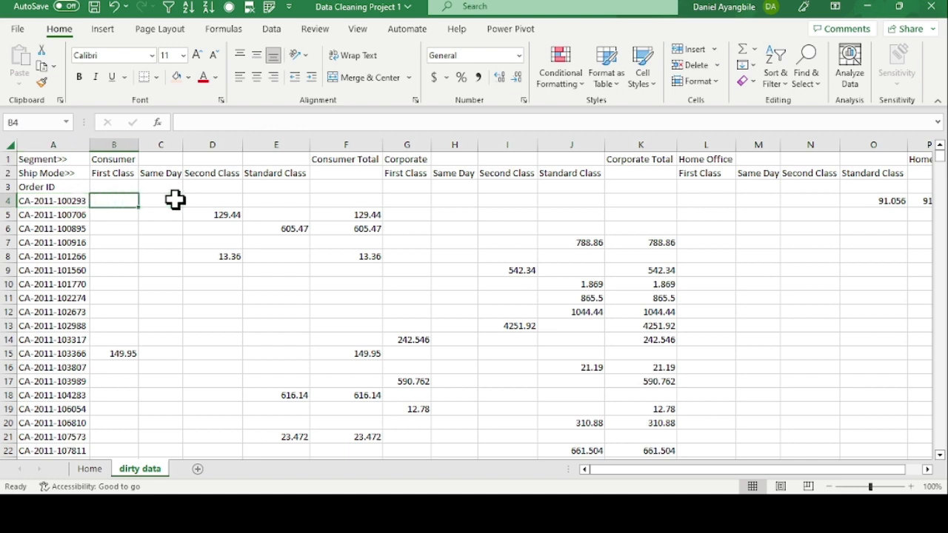
pyautogui.click(172, 199)
pyautogui.click(210, 199)
pyautogui.click(266, 200)
pyautogui.click(334, 200)
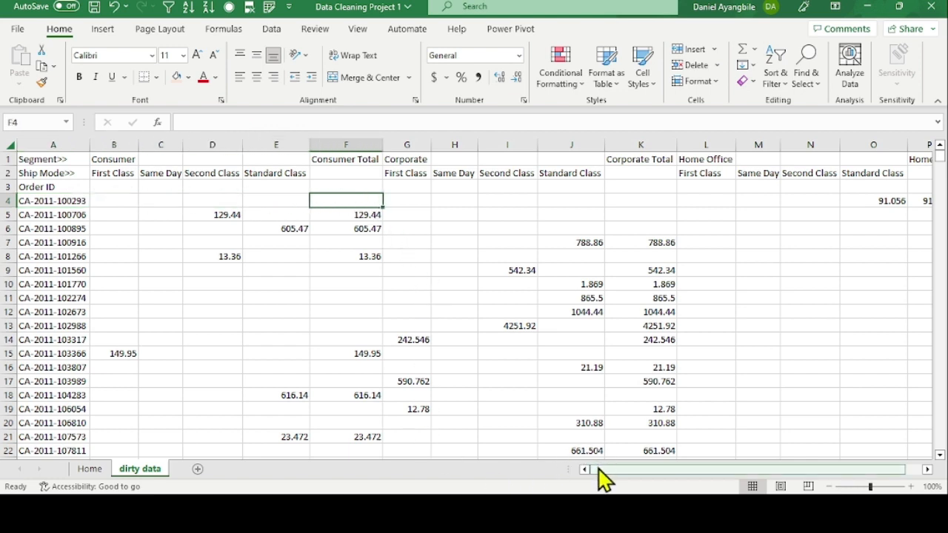
# Trace the first order's sales amount in O4 back to its order ID, segment, ship mode and segment total headings
pyautogui.moveTo(599, 470); pyautogui.dragTo(662, 470)
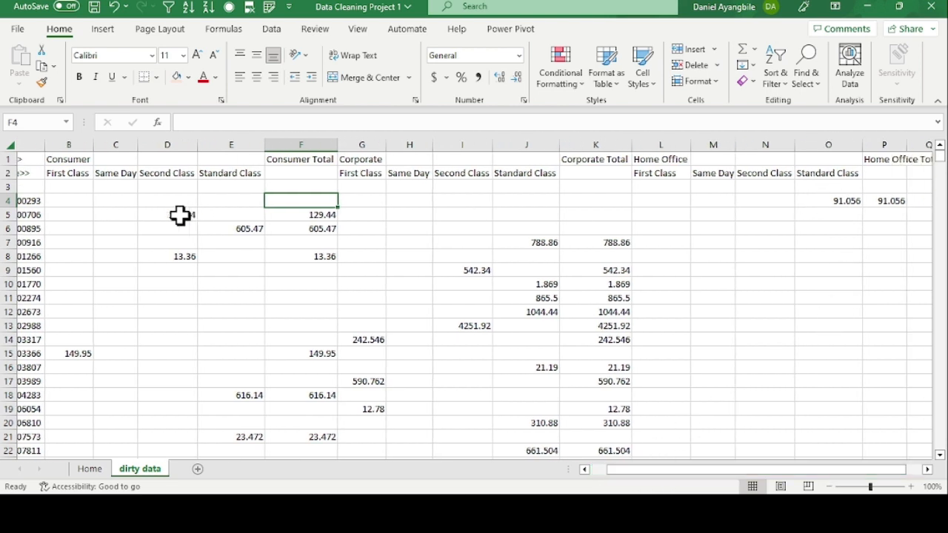
pyautogui.click(31, 200)
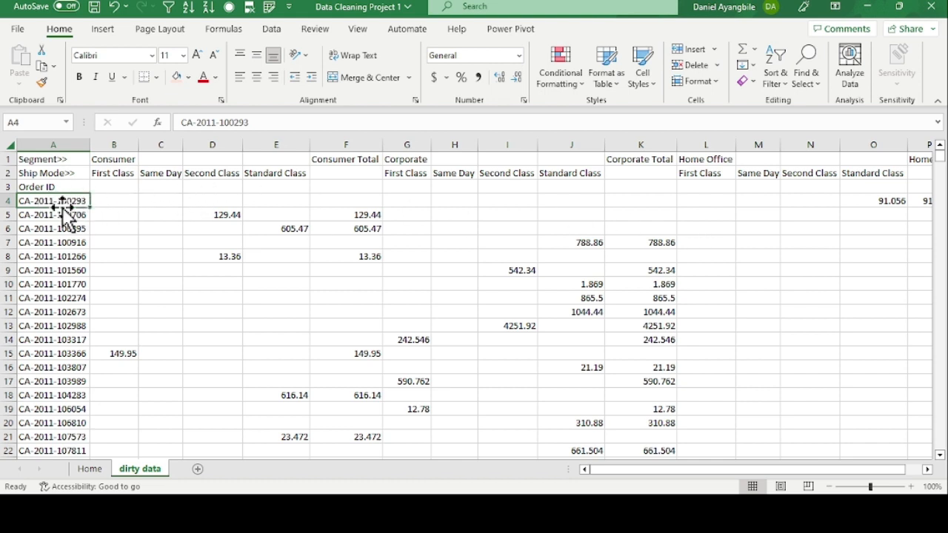
pyautogui.moveTo(659, 475); pyautogui.dragTo(746, 476)
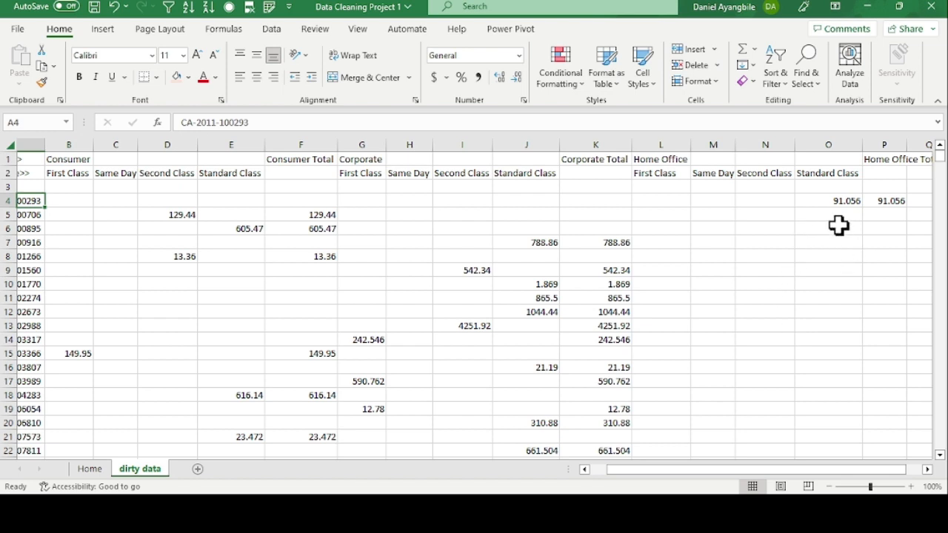
pyautogui.click(830, 172)
pyautogui.click(835, 200)
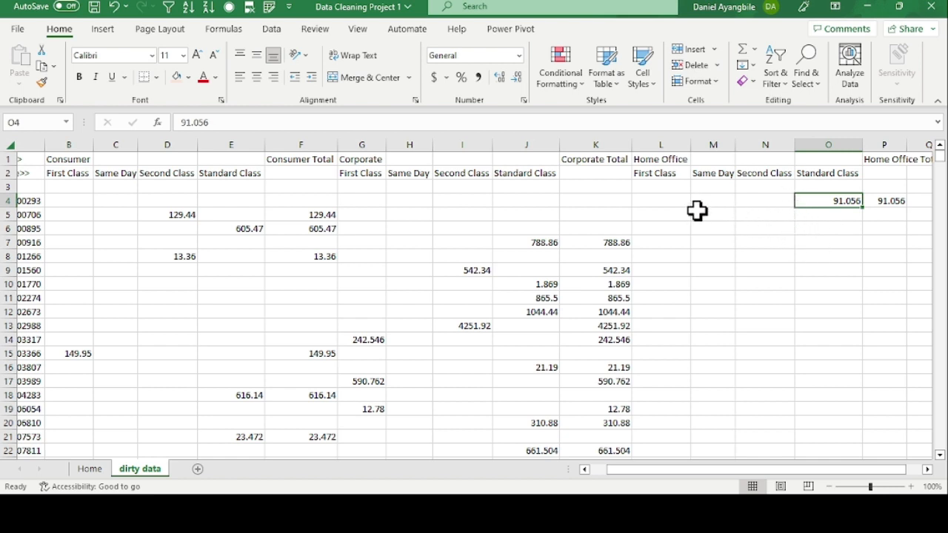
pyautogui.click(664, 162)
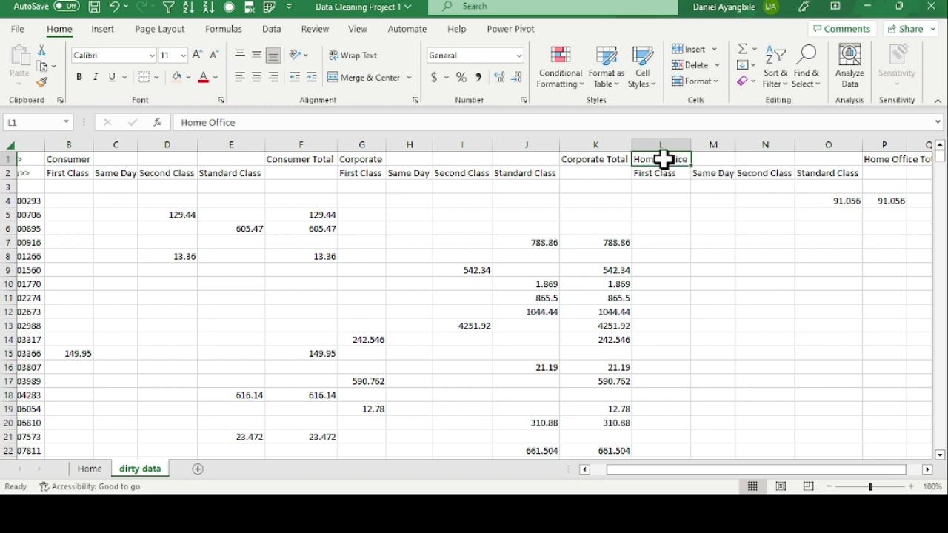
pyautogui.click(840, 200)
pyautogui.click(663, 159)
pyautogui.click(839, 176)
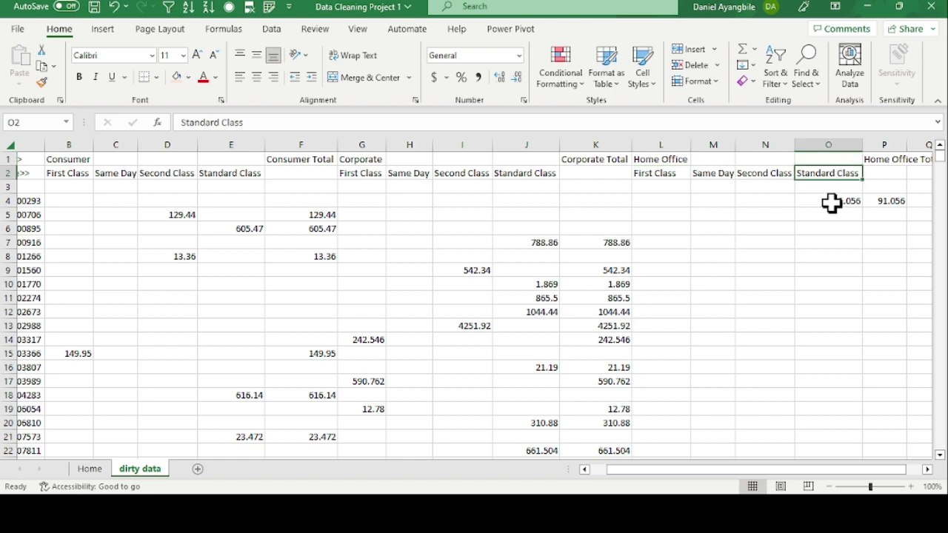
pyautogui.click(833, 201)
pyautogui.click(898, 161)
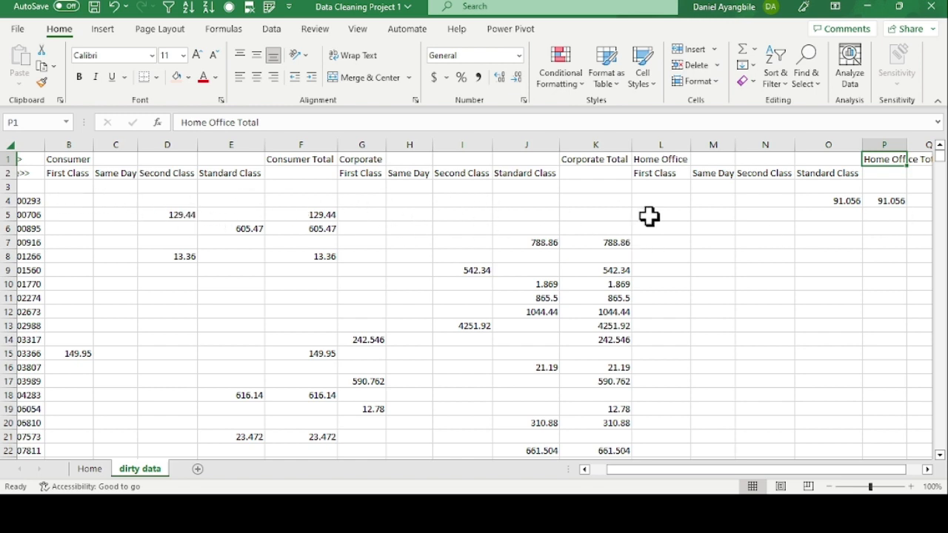
# Check the first order's Home Office total in P4 and compare it with the segment totals of the other orders
pyautogui.click(884, 201)
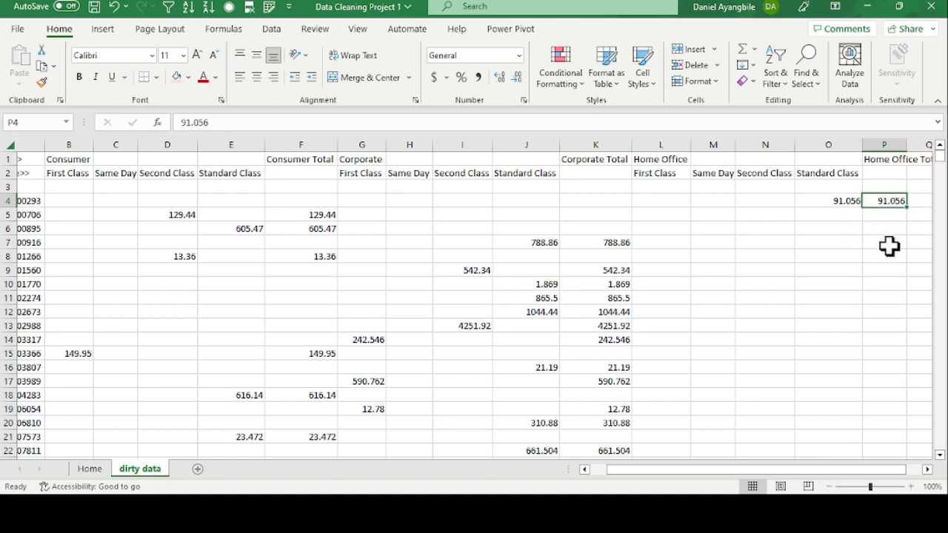
pyautogui.scroll(-2, 916, 245)
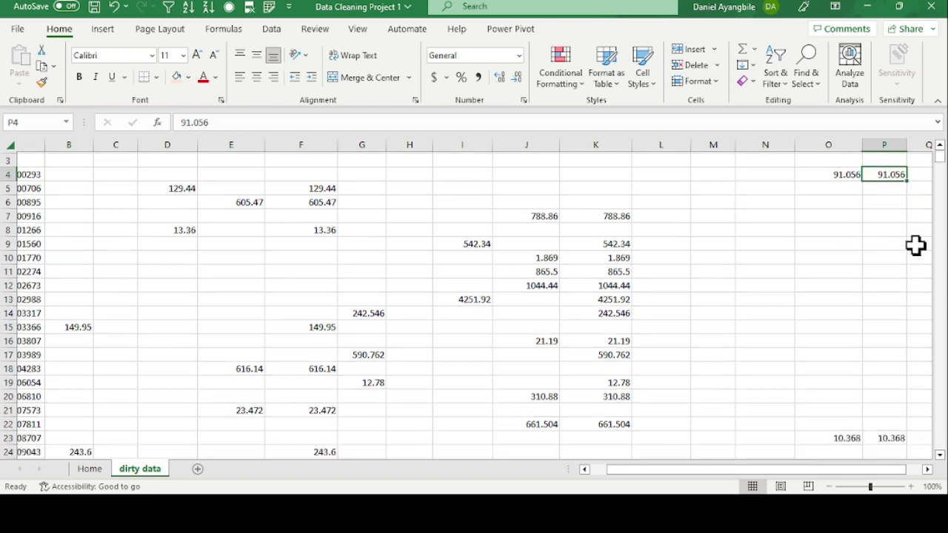
pyautogui.moveTo(731, 471); pyautogui.dragTo(501, 473)
pyautogui.scroll(2, 202, 225)
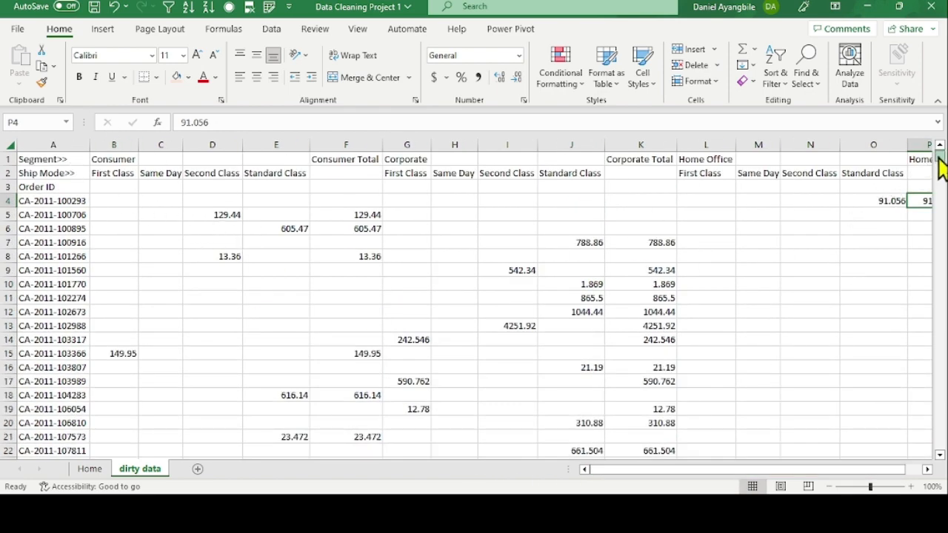
# Examine the last rows of the sheet, including the Grand Total row 826, and return to the headings
pyautogui.moveTo(935, 166); pyautogui.dragTo(933, 454)
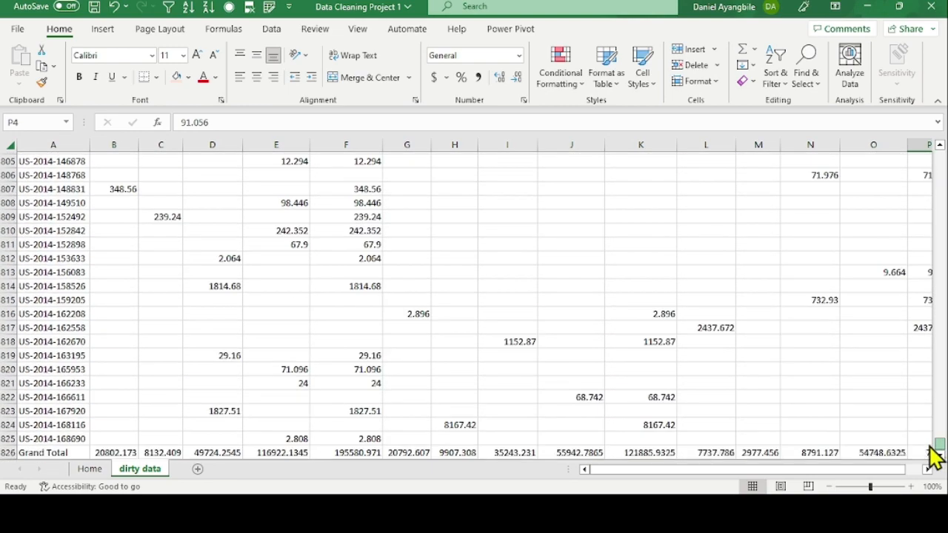
pyautogui.click(46, 452)
pyautogui.scroll(-4, 152, 415)
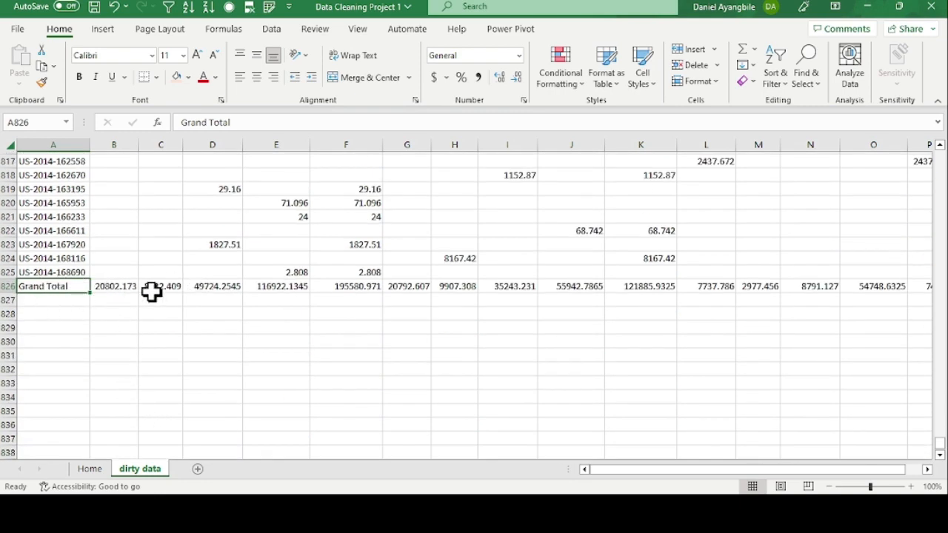
pyautogui.scroll(1, 152, 292)
pyautogui.scroll(-1, 153, 295)
pyautogui.scroll(1, 152, 296)
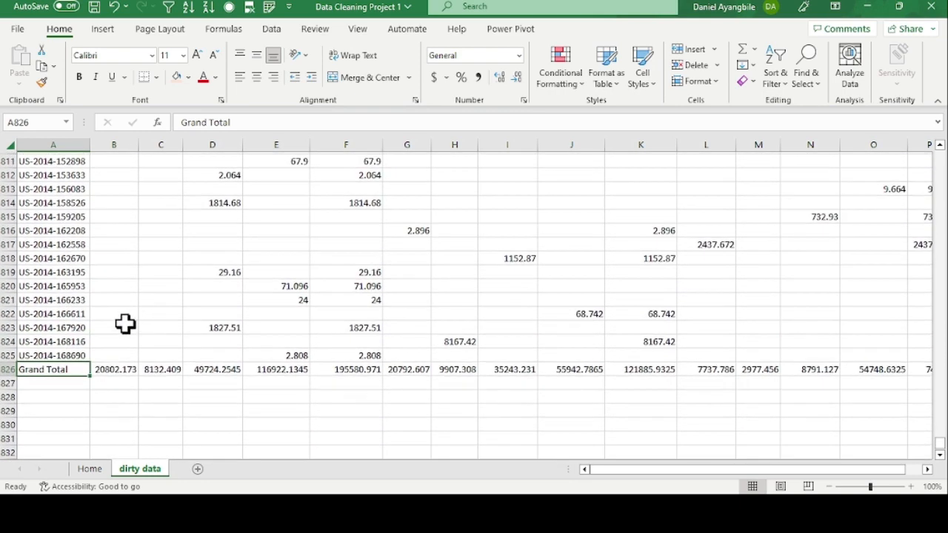
pyautogui.scroll(6, 78, 348)
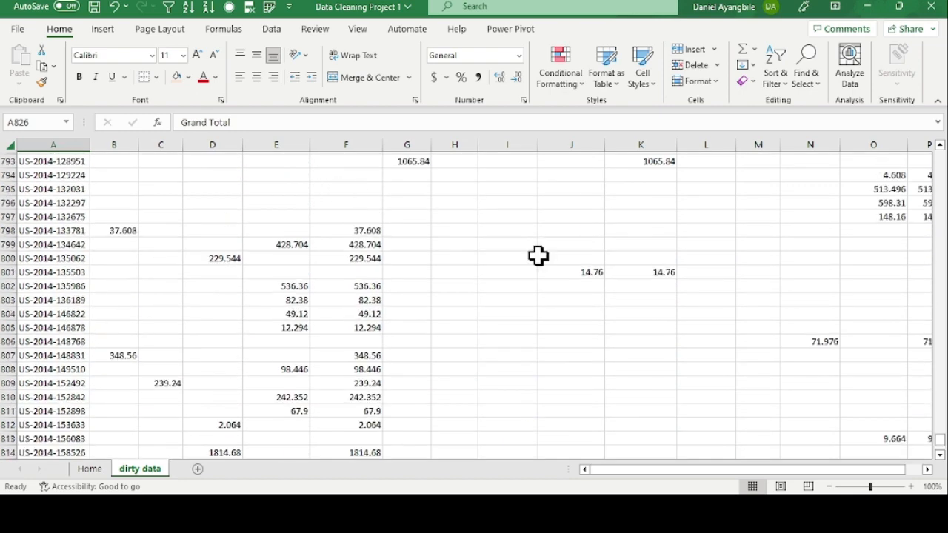
pyautogui.moveTo(942, 444); pyautogui.dragTo(940, 152)
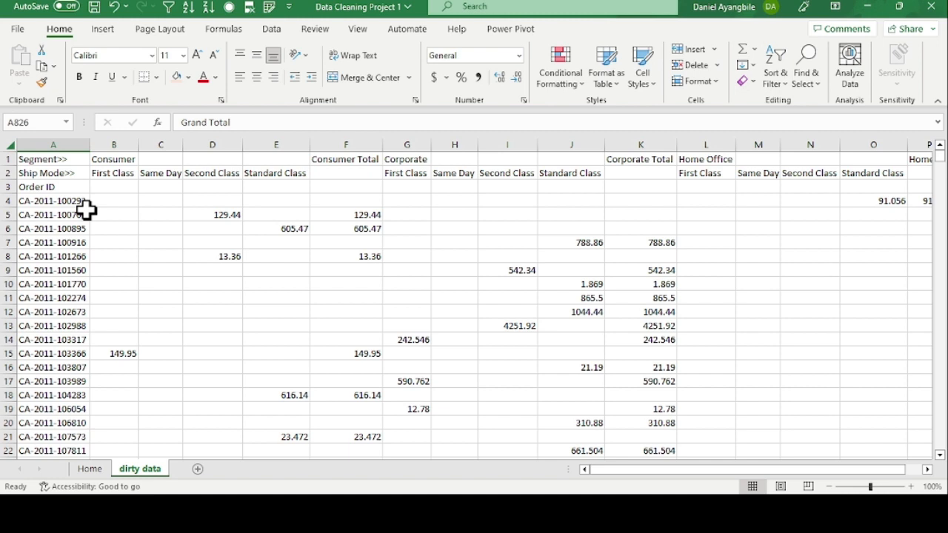
# Convert the whole data range A1:P826 into a table without treating its first row as headers
pyautogui.click(69, 162)
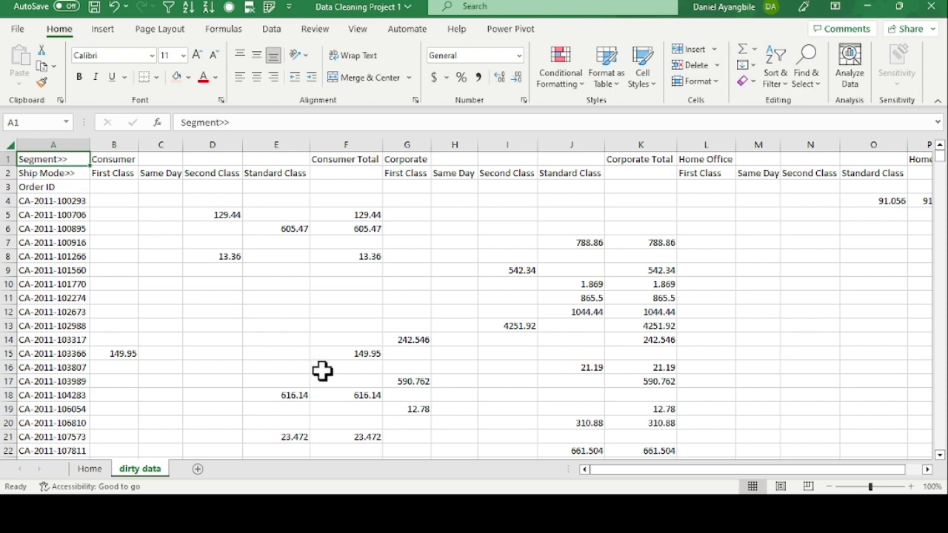
pyautogui.hotkey('ctrl', 'shift', 'Right')
pyautogui.hotkey('ctrl', 'shift', 'Right')
pyautogui.hotkey('ctrl', 'shift', 'Right')
pyautogui.hotkey('ctrl', 'shift', 'Right')
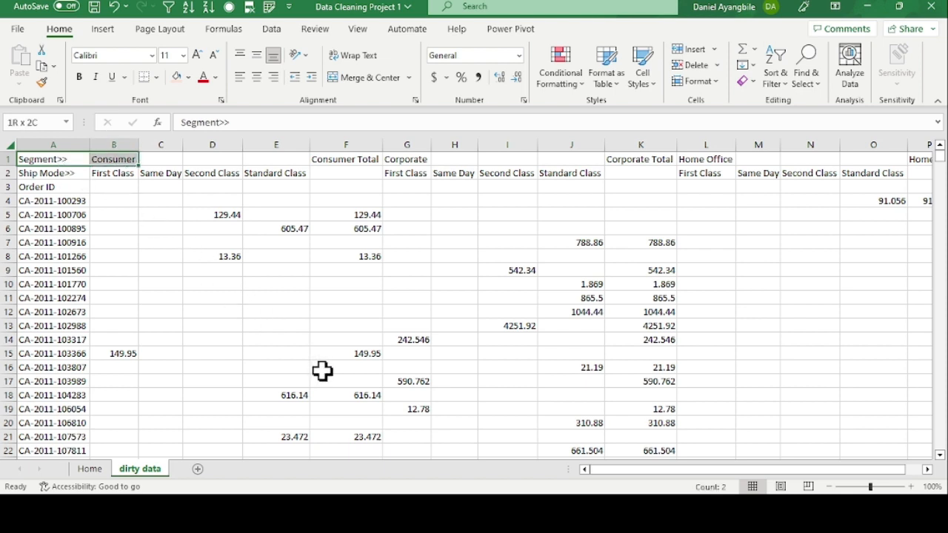
pyautogui.hotkey('ctrl', 'shift', 'Right')
pyautogui.hotkey('ctrl', 'shift', 'Right')
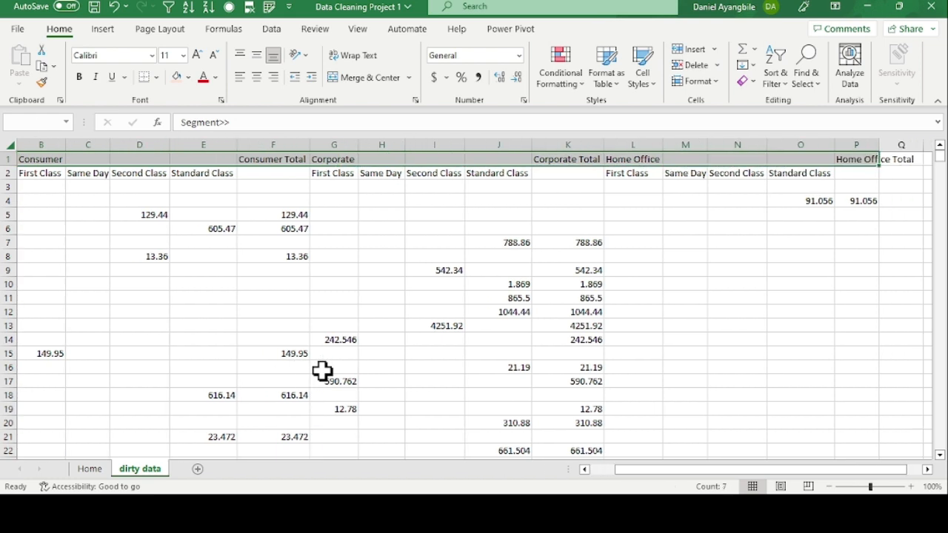
pyautogui.hotkey('shift', 'Right')
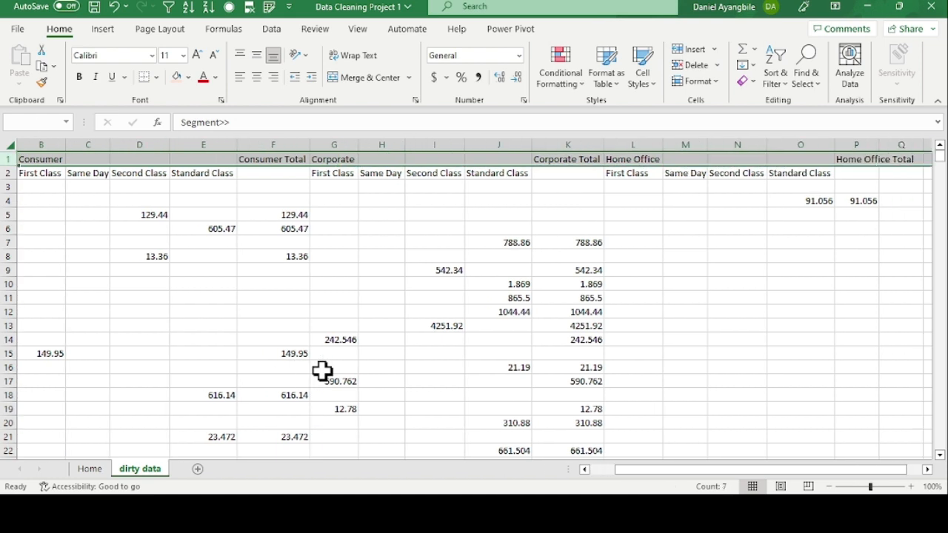
pyautogui.hotkey('ctrl', 'shift', 'Down')
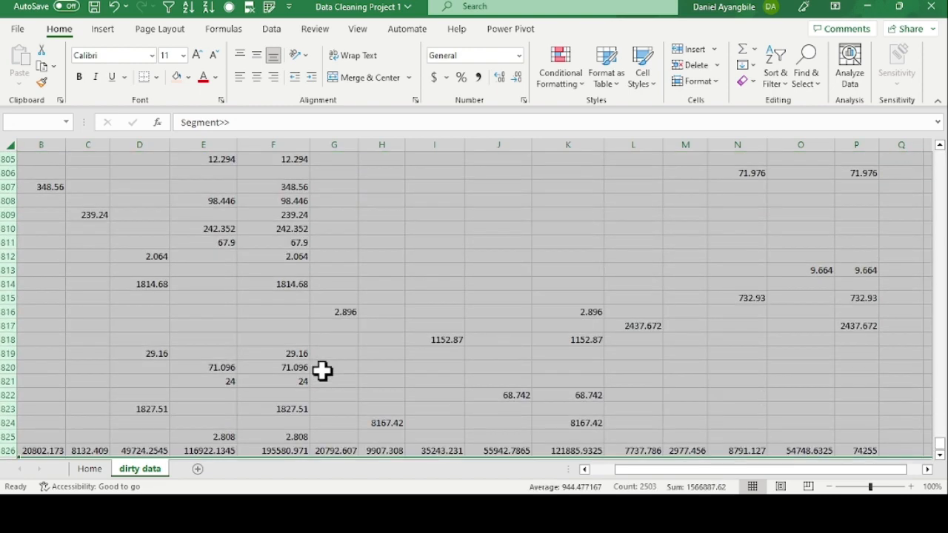
pyautogui.hotkey('shift', 'Left')
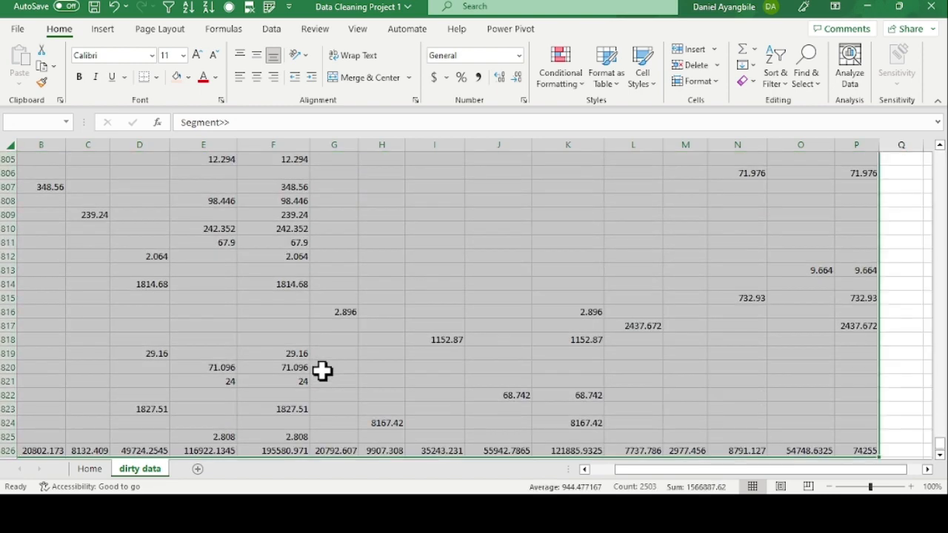
pyautogui.hotkey('ctrl', 'c')
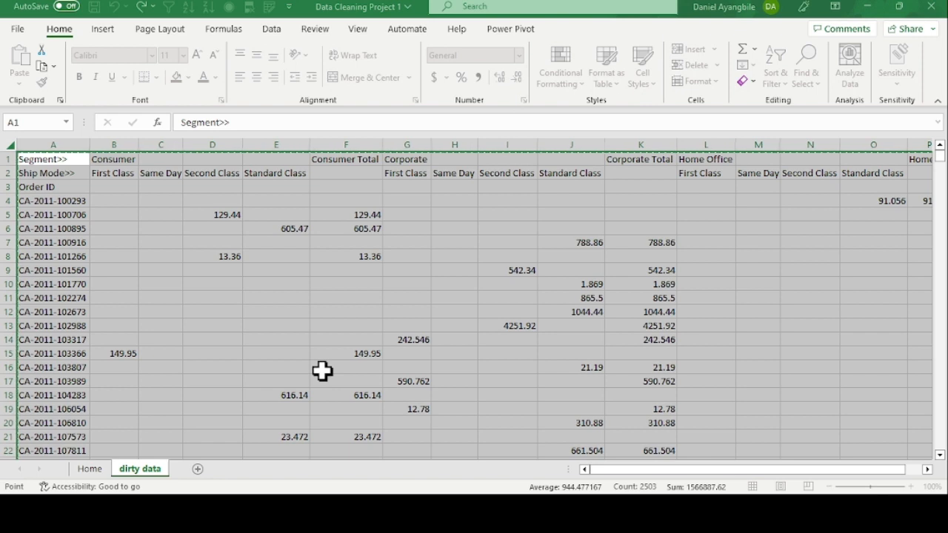
pyautogui.press('Escape')
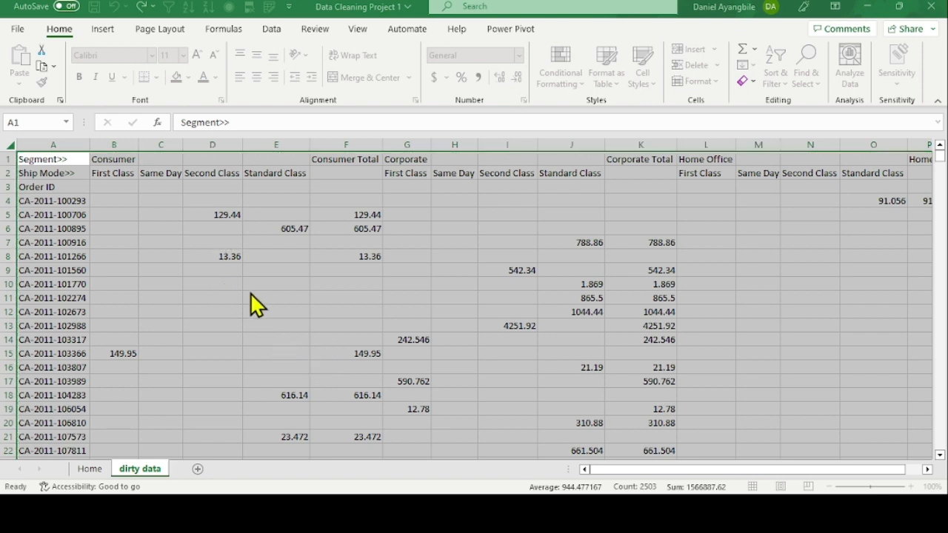
pyautogui.hotkey('ctrl', 't')
pyautogui.press('Return')
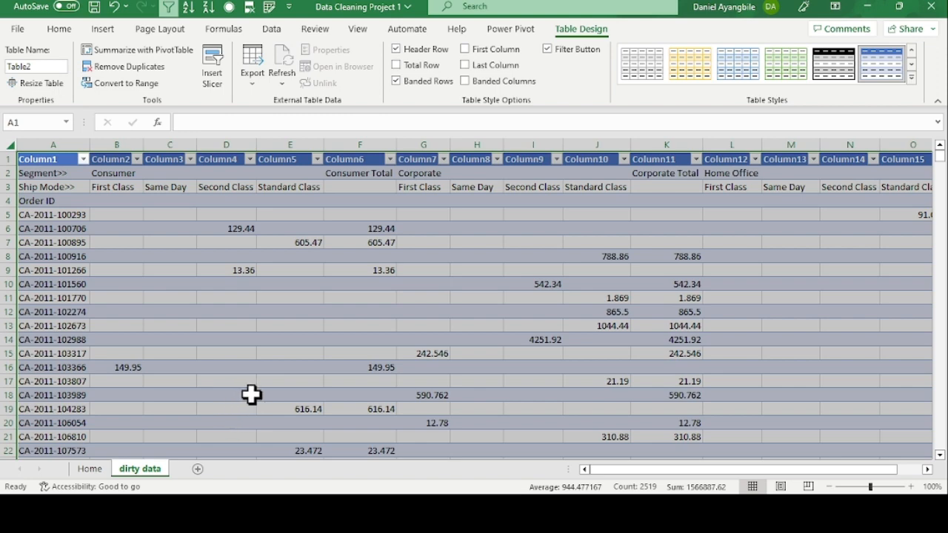
# Load the table into the Power Query Editor and delete its automatic Changed Type step
pyautogui.click(282, 31)
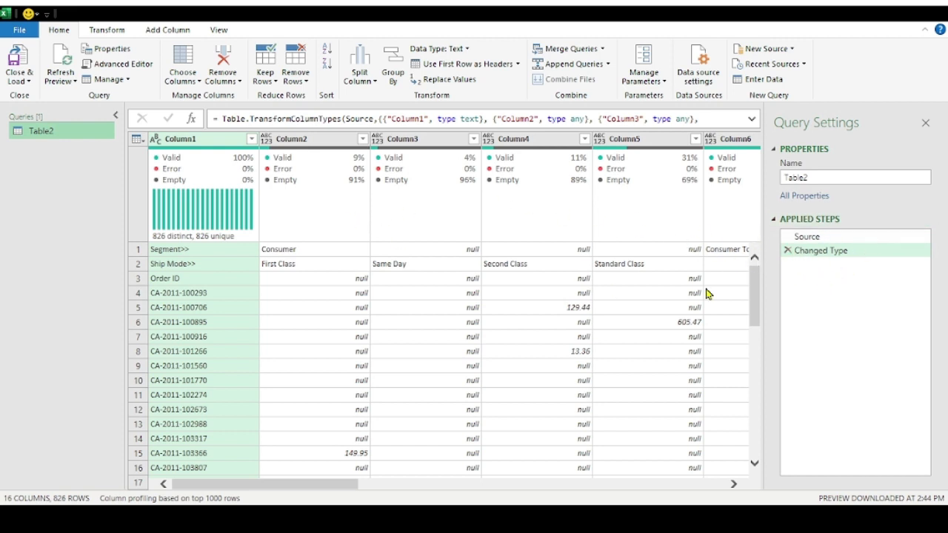
pyautogui.click(787, 251)
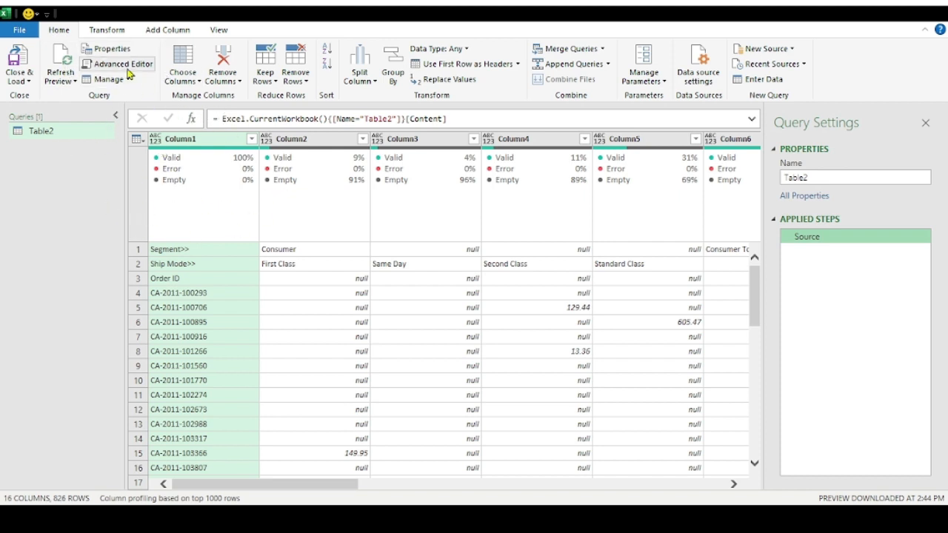
# Transpose the table and compare the Source step's layout with the Transposed Table step
pyautogui.click(107, 32)
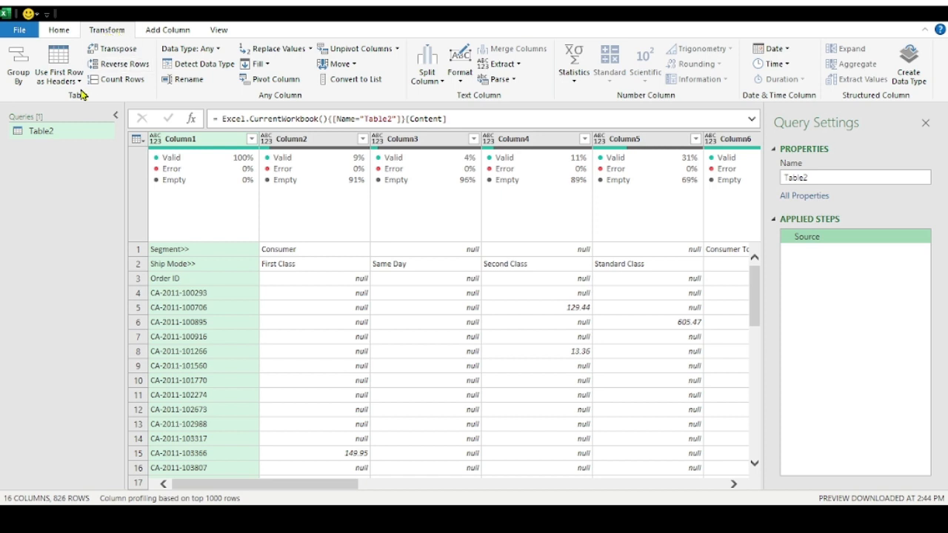
pyautogui.click(117, 49)
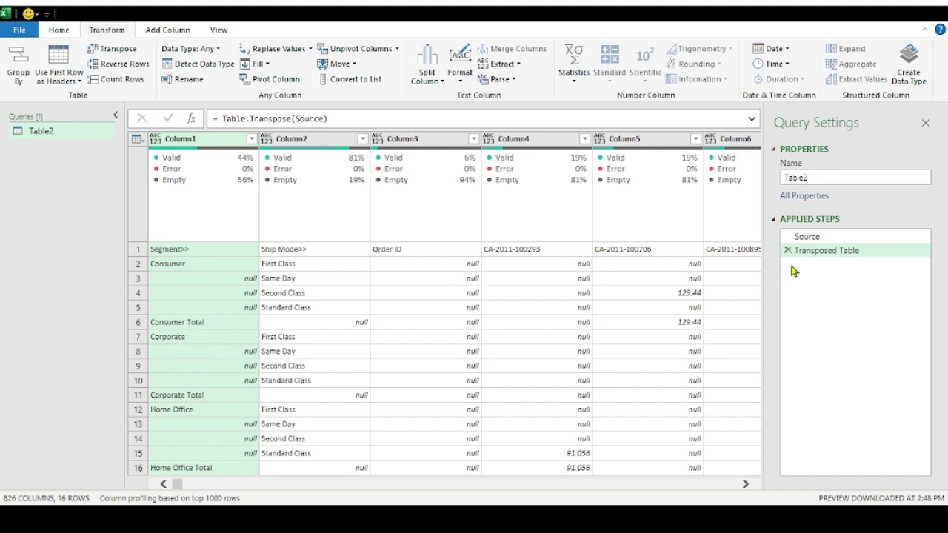
pyautogui.click(811, 236)
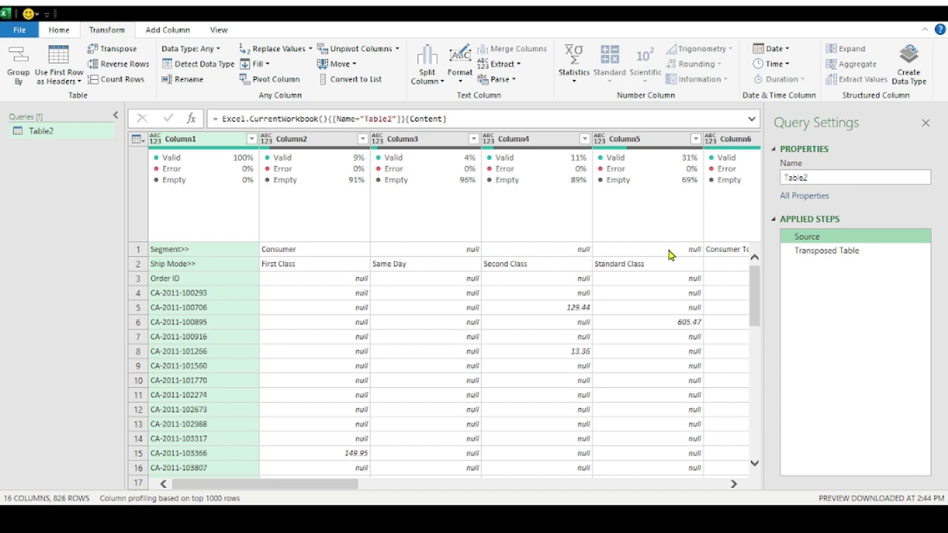
pyautogui.moveTo(320, 489); pyautogui.dragTo(384, 486)
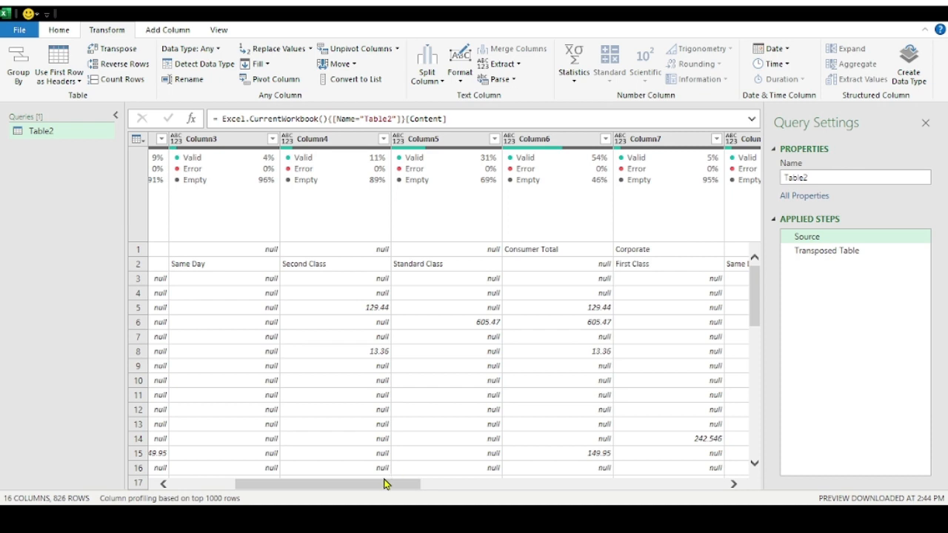
pyautogui.moveTo(383, 484); pyautogui.dragTo(295, 484)
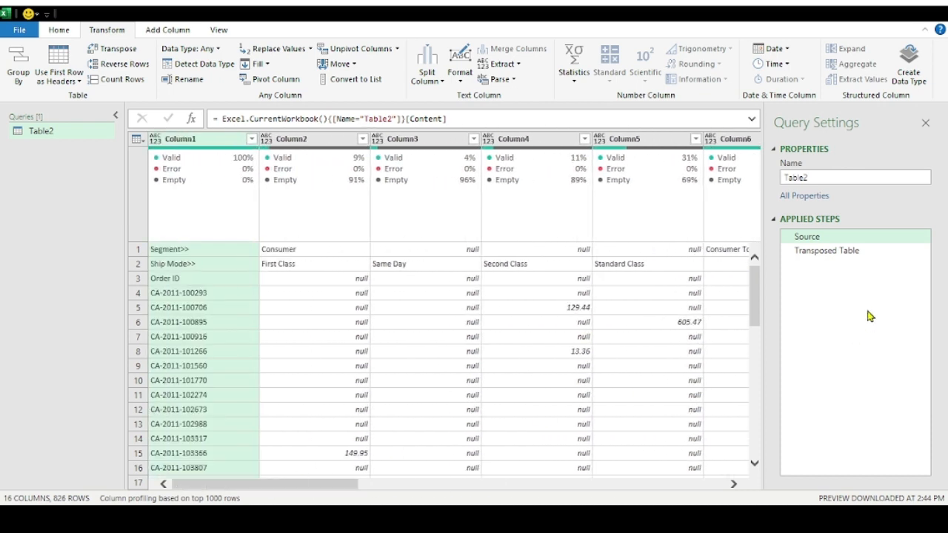
pyautogui.click(844, 251)
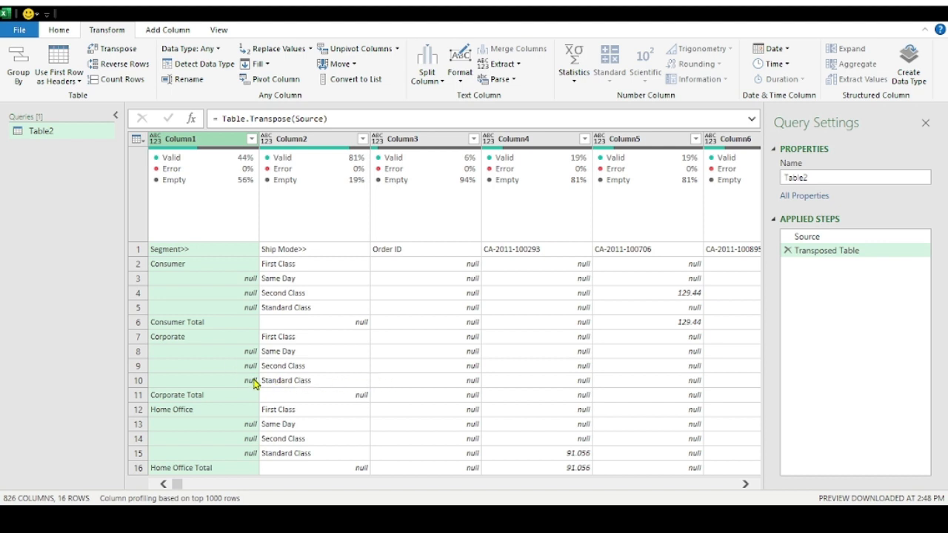
# Fill down the segment names in Column1 and filter out the rows whose Column1 contains "Total"
pyautogui.click(406, 383)
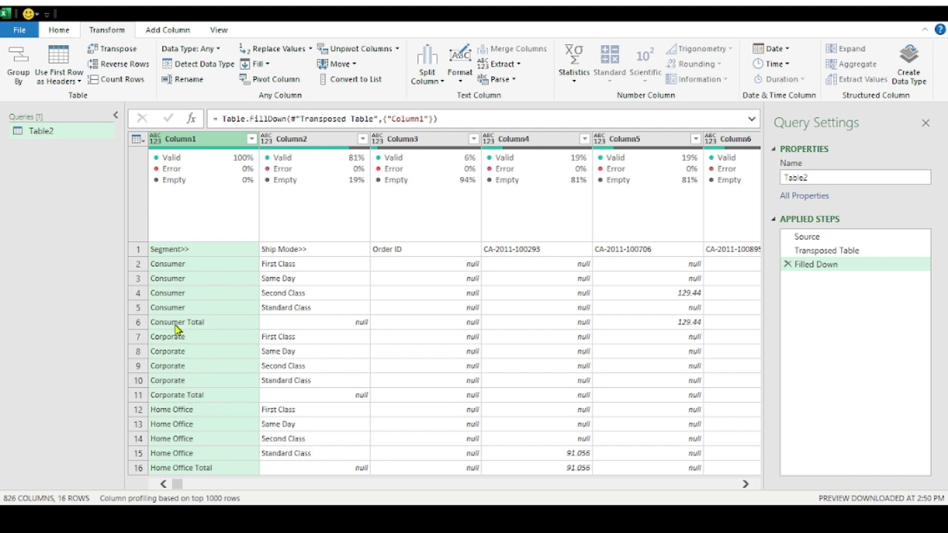
pyautogui.click(251, 139)
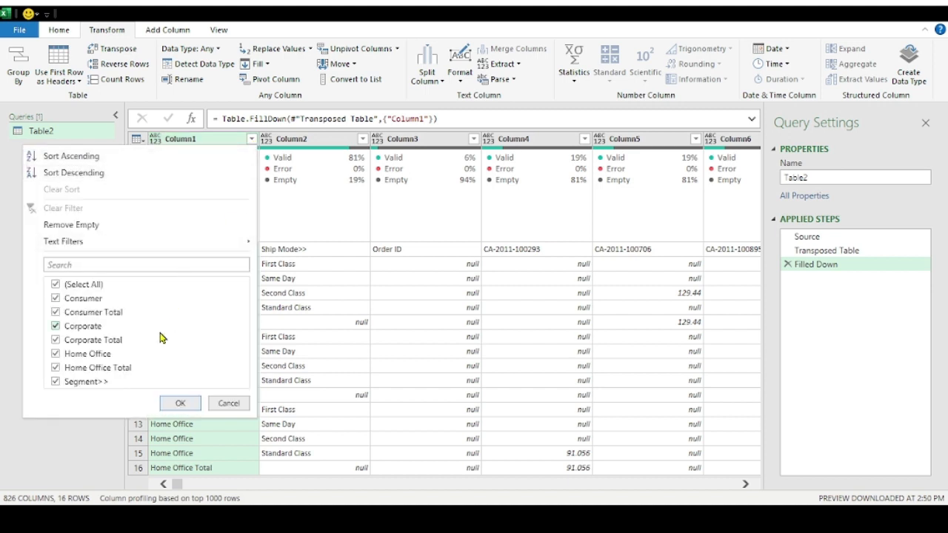
pyautogui.moveTo(120, 247)
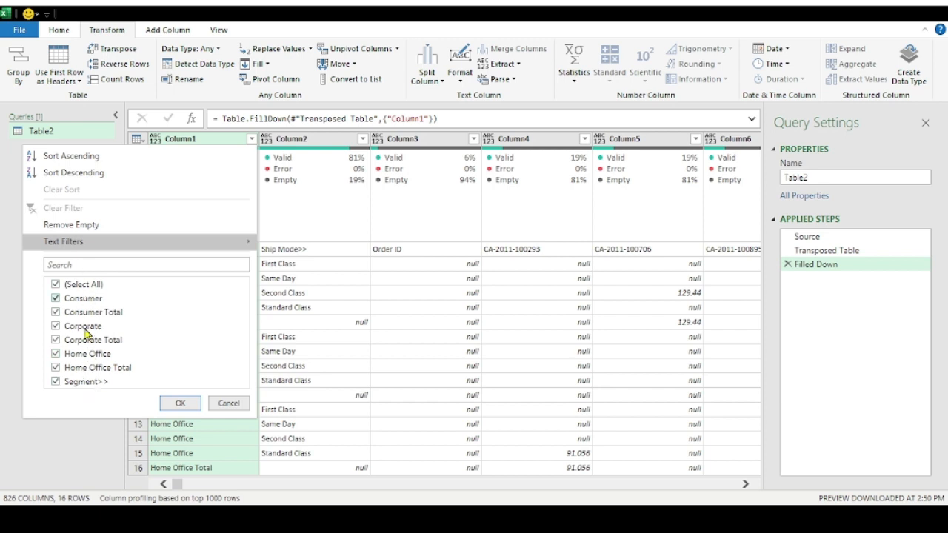
pyautogui.click(87, 243)
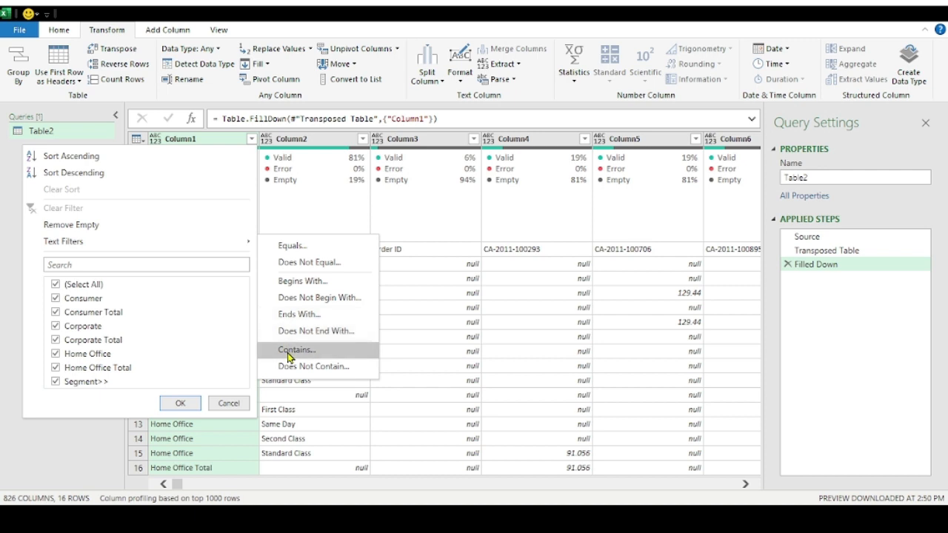
pyautogui.click(293, 370)
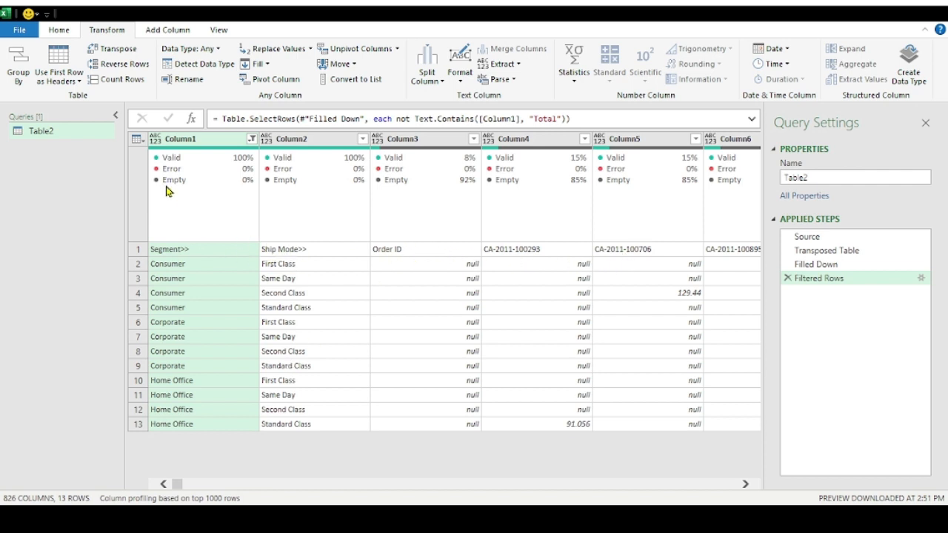
# Promote the first row to headers and unpivot all columns other than Segment>> and Ship Mode>>
pyautogui.click(145, 144)
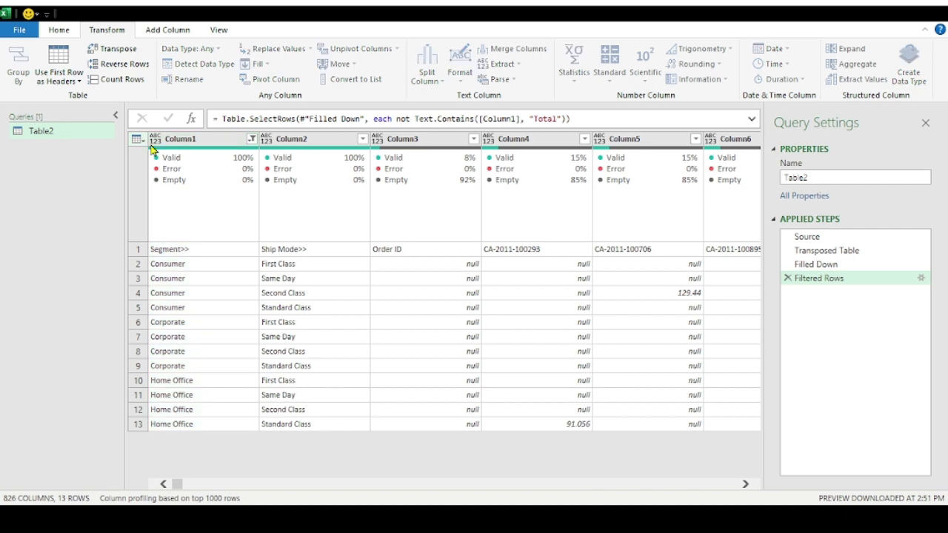
pyautogui.click(58, 58)
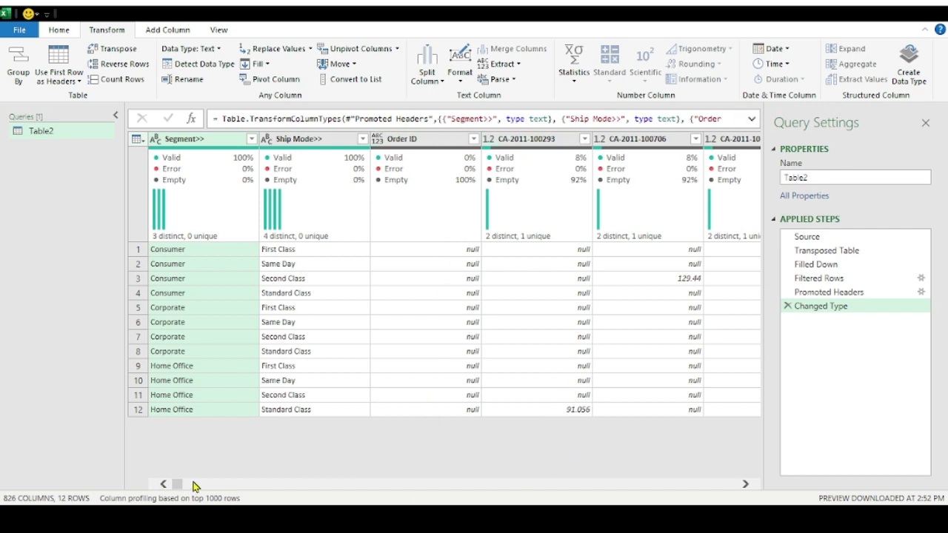
pyautogui.moveTo(178, 485); pyautogui.dragTo(131, 489)
pyautogui.keyDown('ctrl'); pyautogui.click(301, 138); pyautogui.keyUp('ctrl')
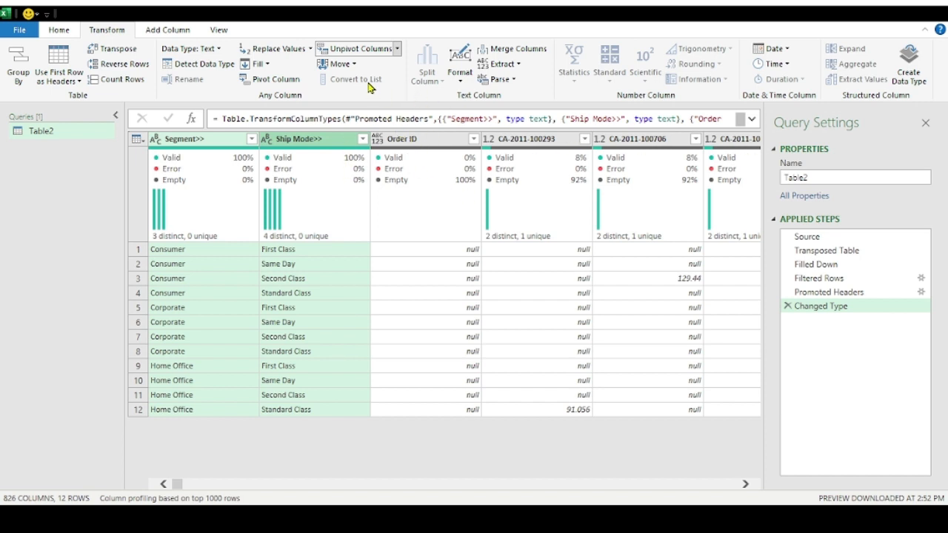
pyautogui.click(355, 48)
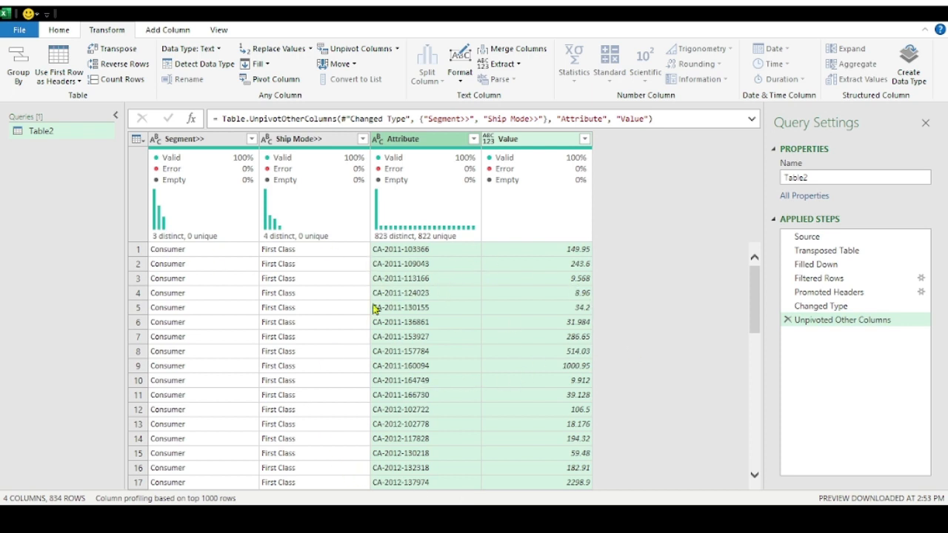
pyautogui.scroll(-11, 461, 297)
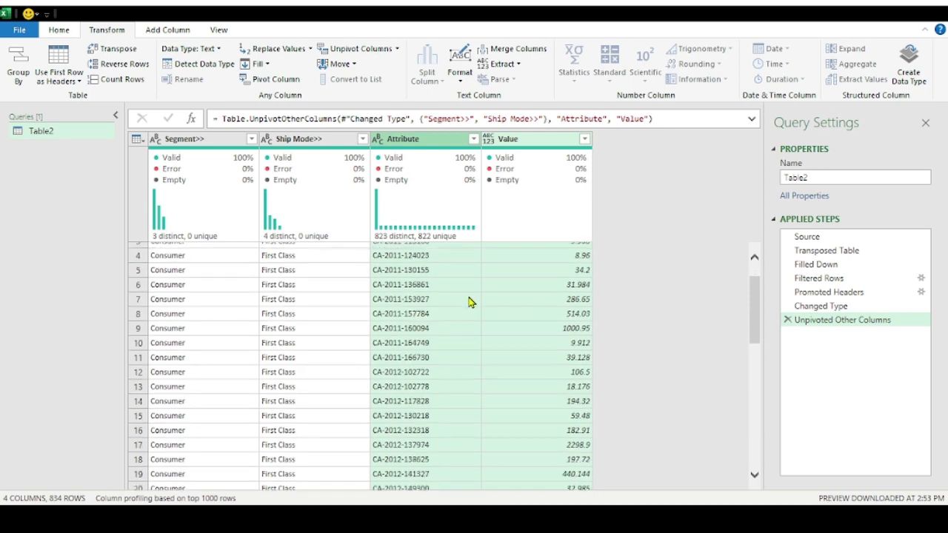
# Look through the unpivoted rows and rename the Attribute column as OrderId
pyautogui.scroll(-15, 459, 316)
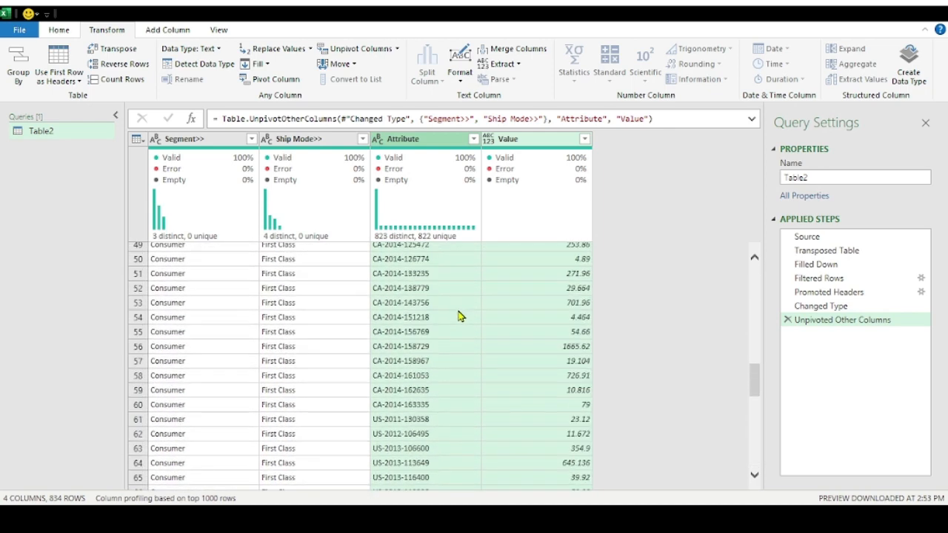
pyautogui.scroll(8, 457, 316)
pyautogui.scroll(-10, 457, 316)
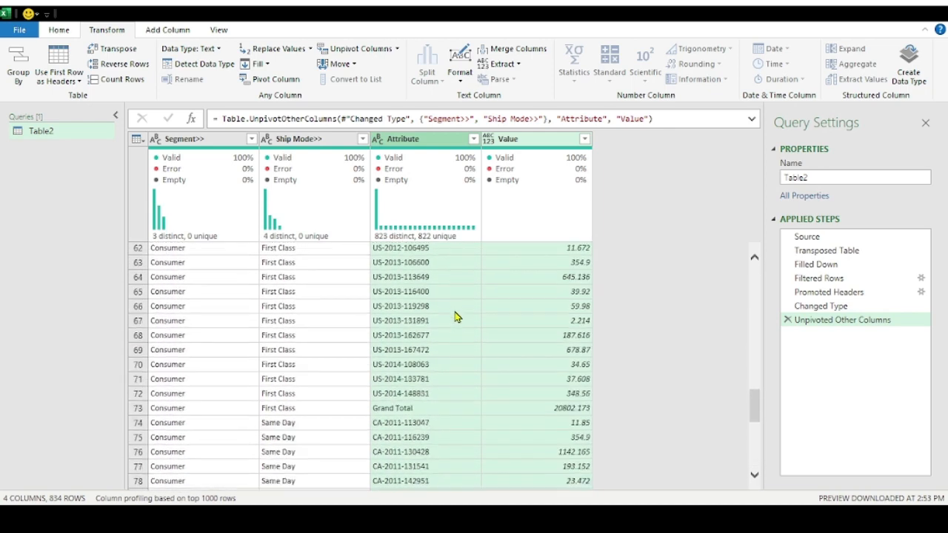
pyautogui.scroll(9, 453, 317)
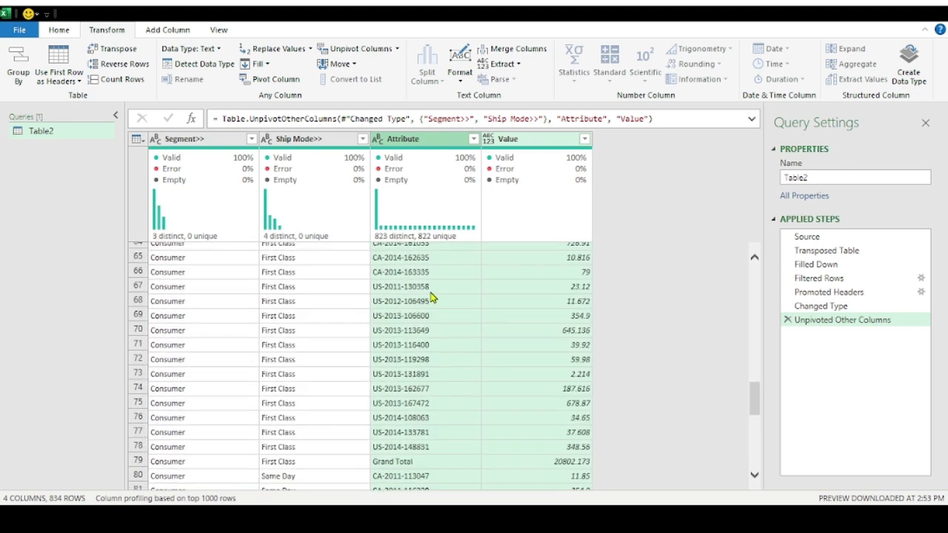
pyautogui.scroll(17, 379, 307)
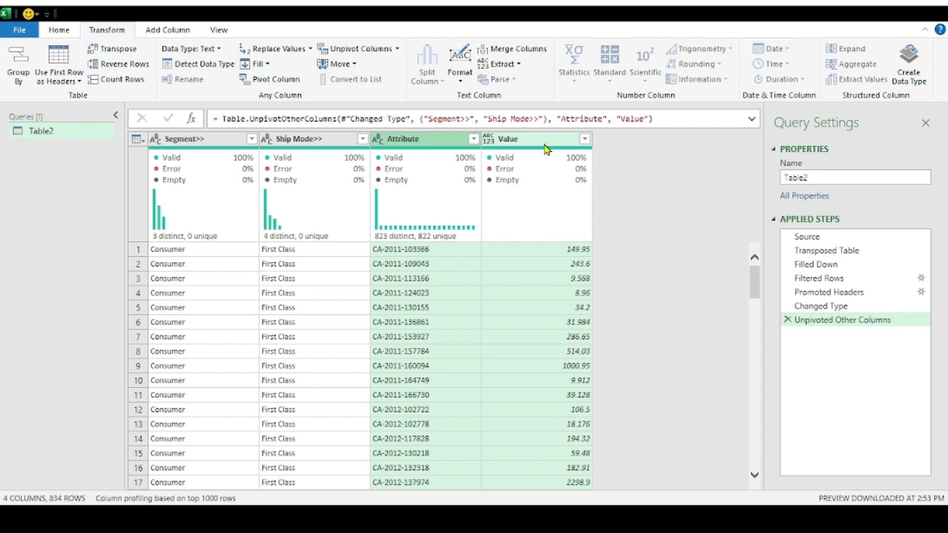
pyautogui.click(415, 148)
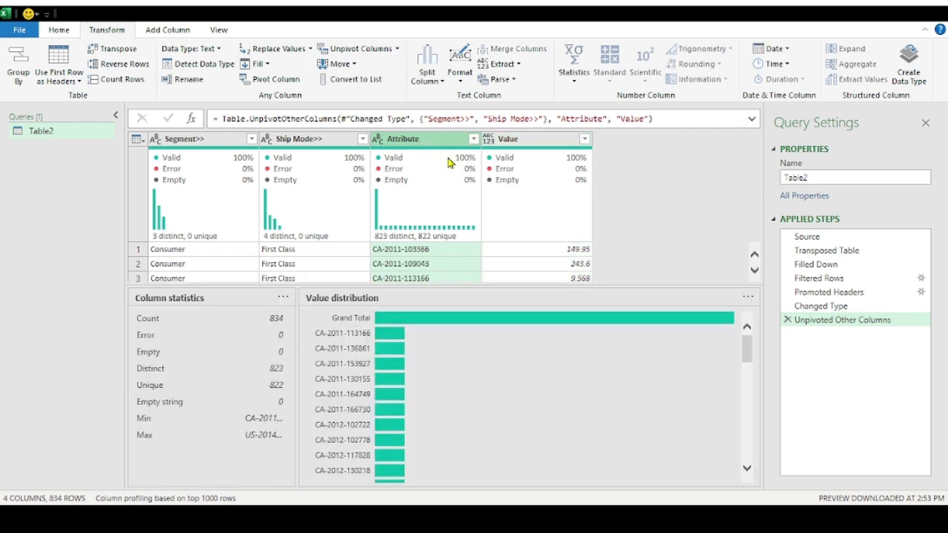
pyautogui.doubleClick(412, 140)
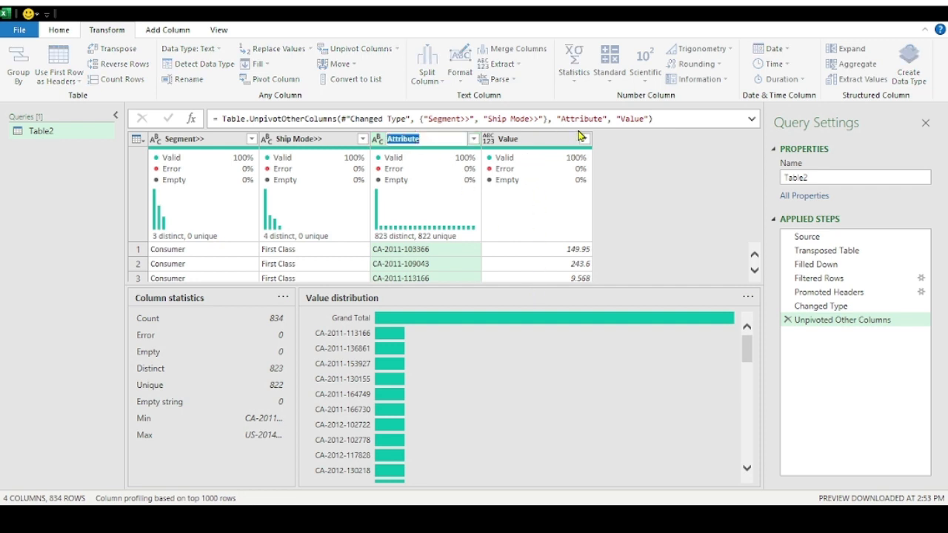
pyautogui.write('OrderId')
pyautogui.press('Return')
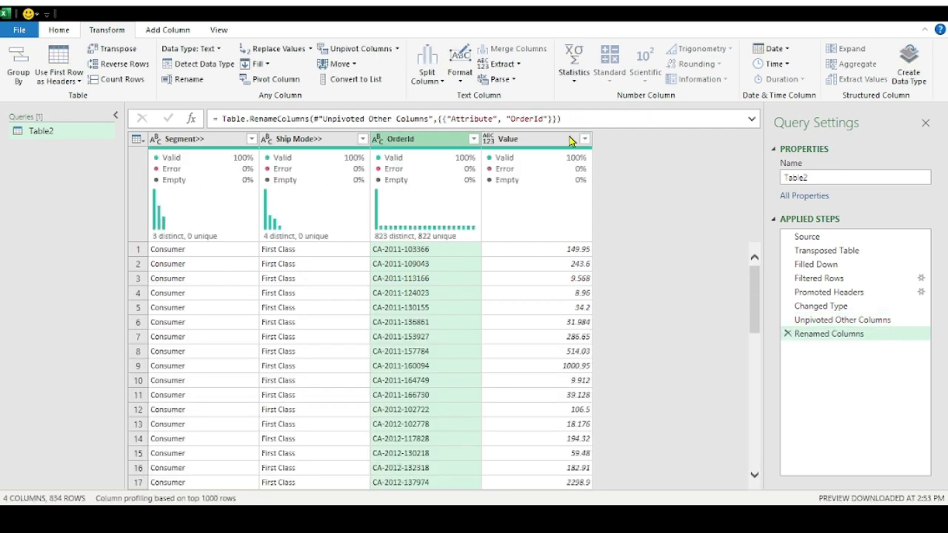
# Rename the Value column as Total Sales
pyautogui.click(547, 139)
pyautogui.doubleClick(545, 139)
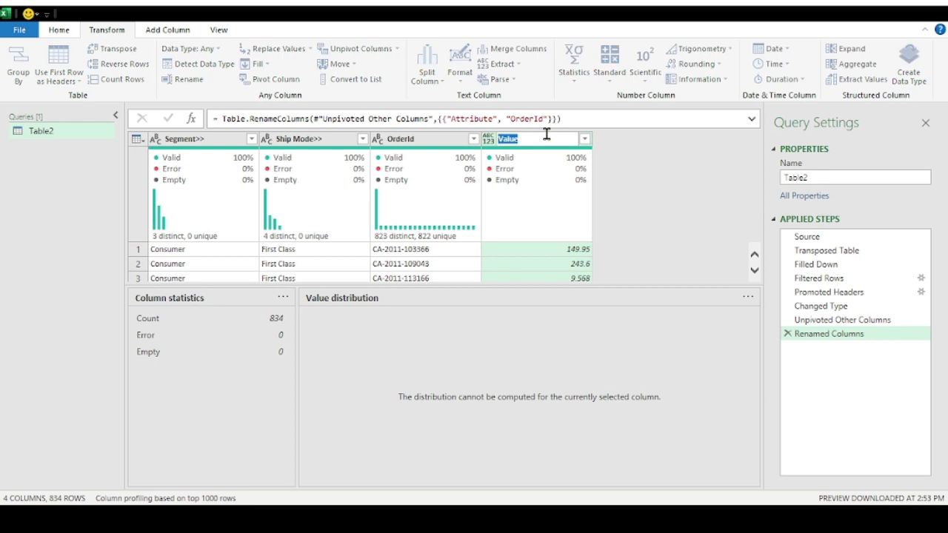
pyautogui.write('Total Sales')
pyautogui.press('Return')
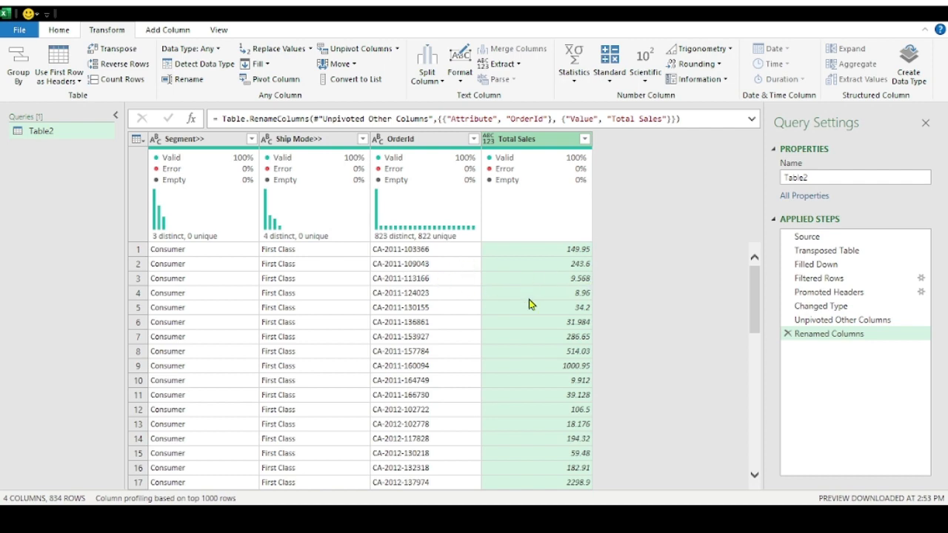
# Examine the table rows and the OrderId column's list of filter values for grand total entries
pyautogui.scroll(-20, 599, 311)
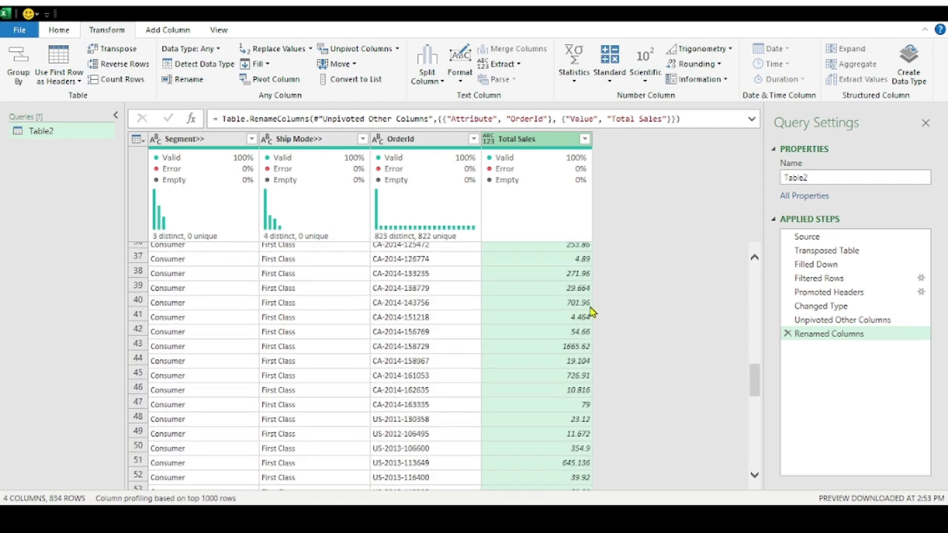
pyautogui.scroll(-20, 591, 314)
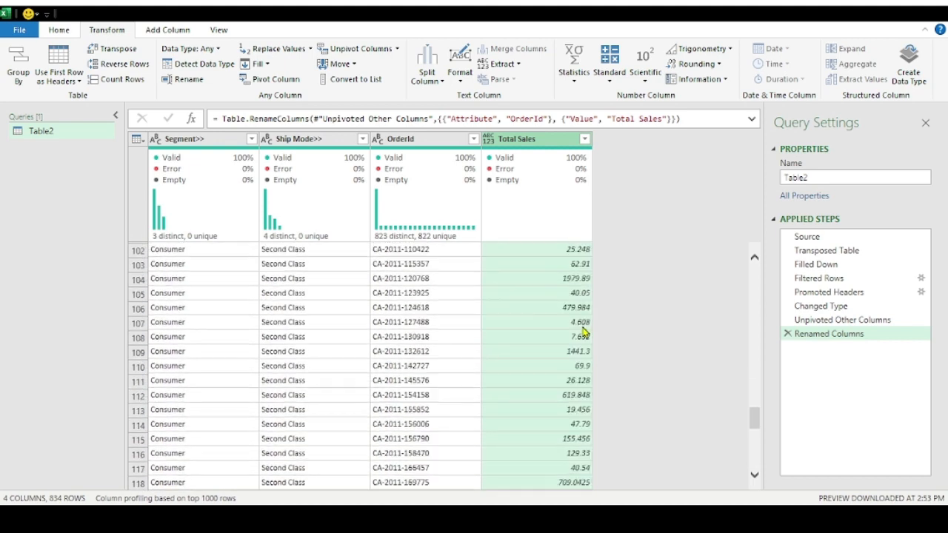
pyautogui.scroll(-18, 579, 328)
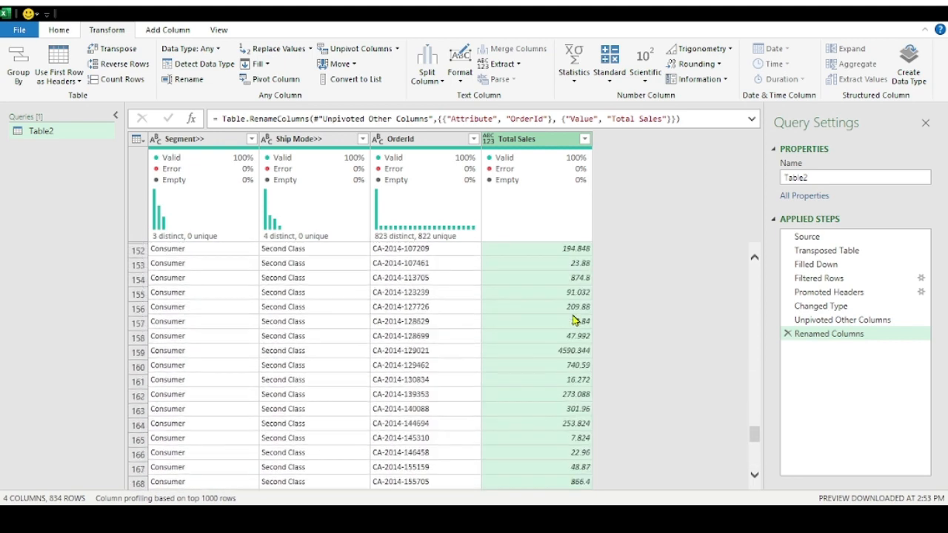
pyautogui.scroll(-8, 574, 320)
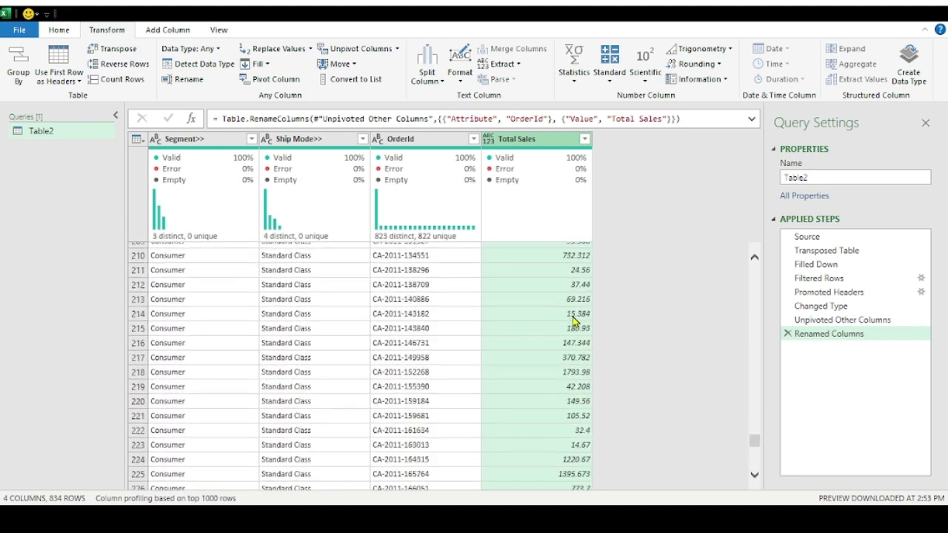
pyautogui.scroll(18, 574, 318)
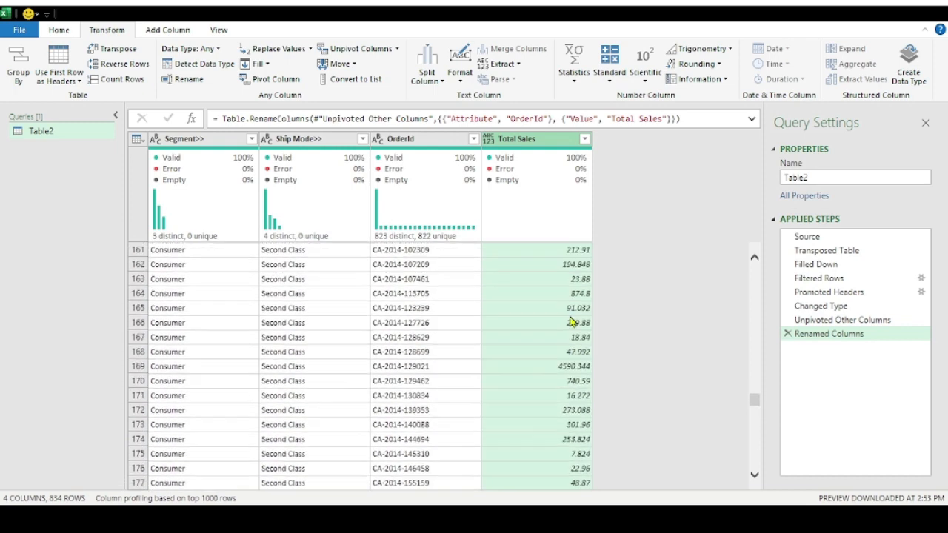
pyautogui.click(473, 140)
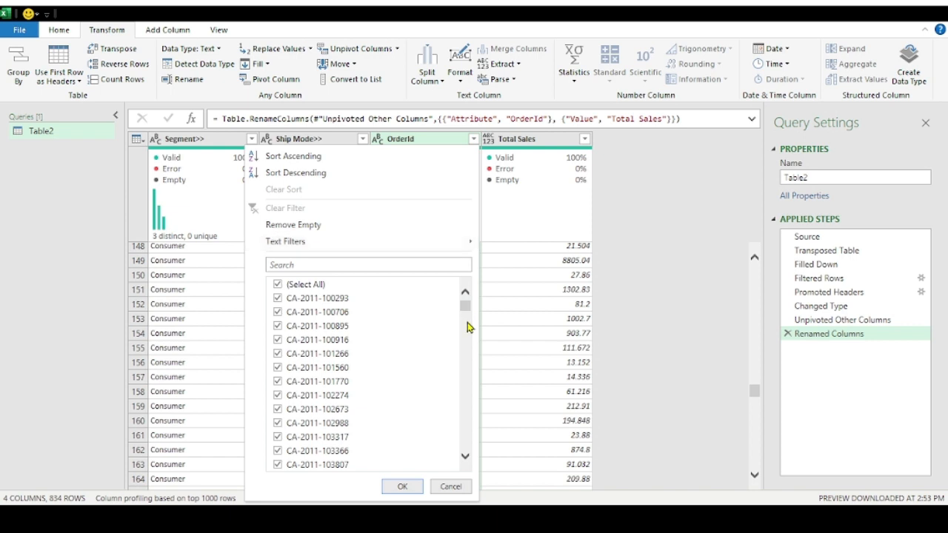
pyautogui.moveTo(465, 308); pyautogui.dragTo(464, 455)
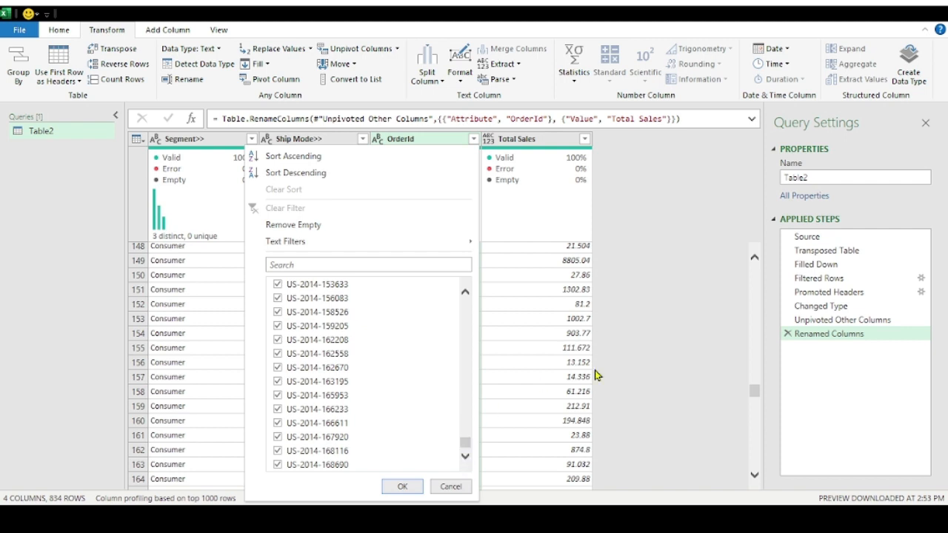
pyautogui.click(654, 371)
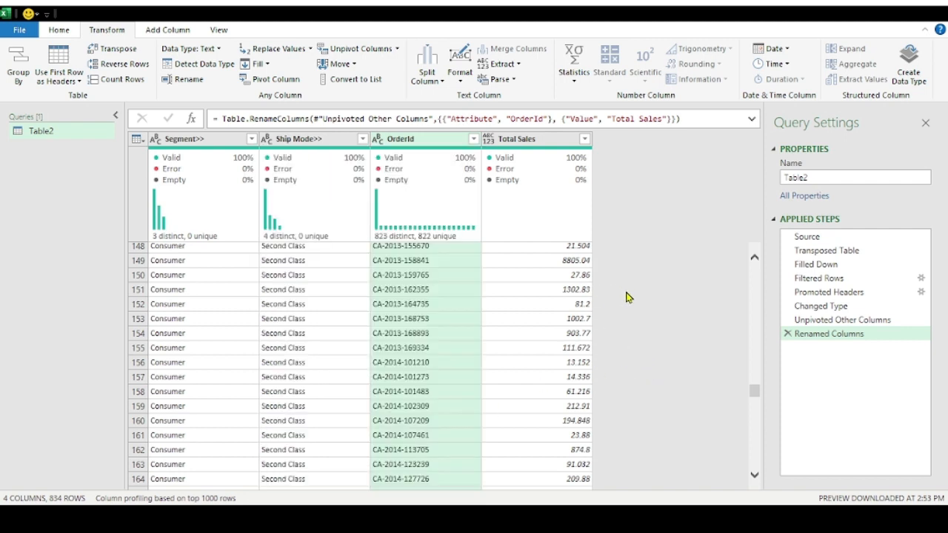
# Try filtering OrderId to the rows that contain "Grand" and delete that filter from the applied steps
pyautogui.click(473, 140)
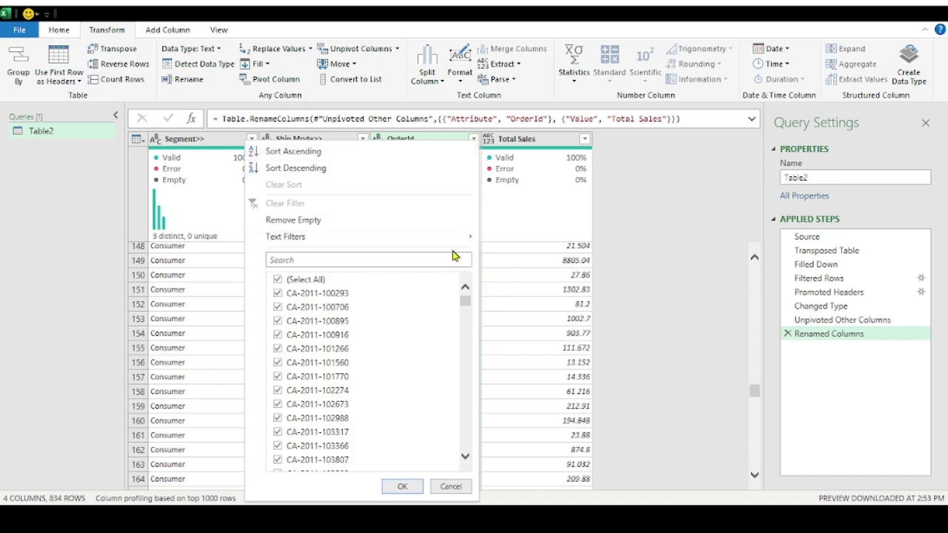
pyautogui.moveTo(465, 238)
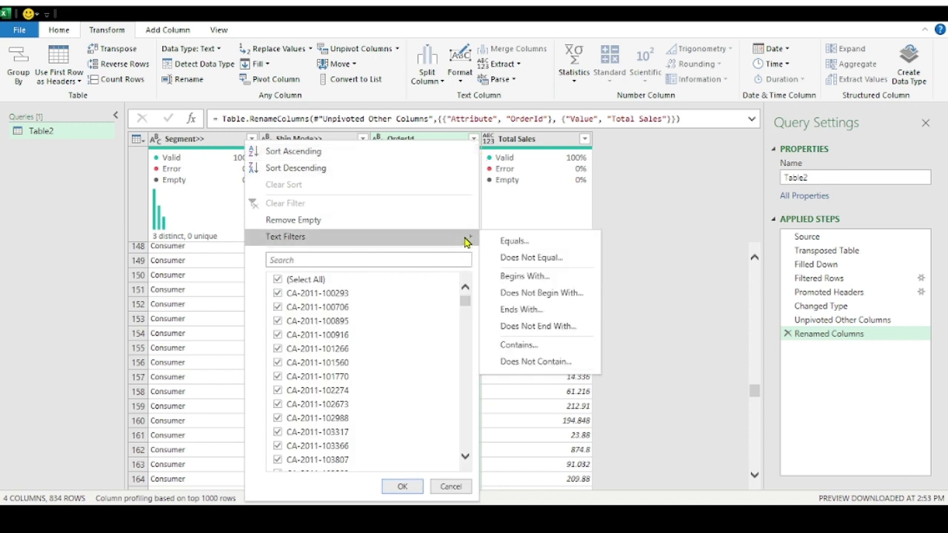
pyautogui.click(517, 346)
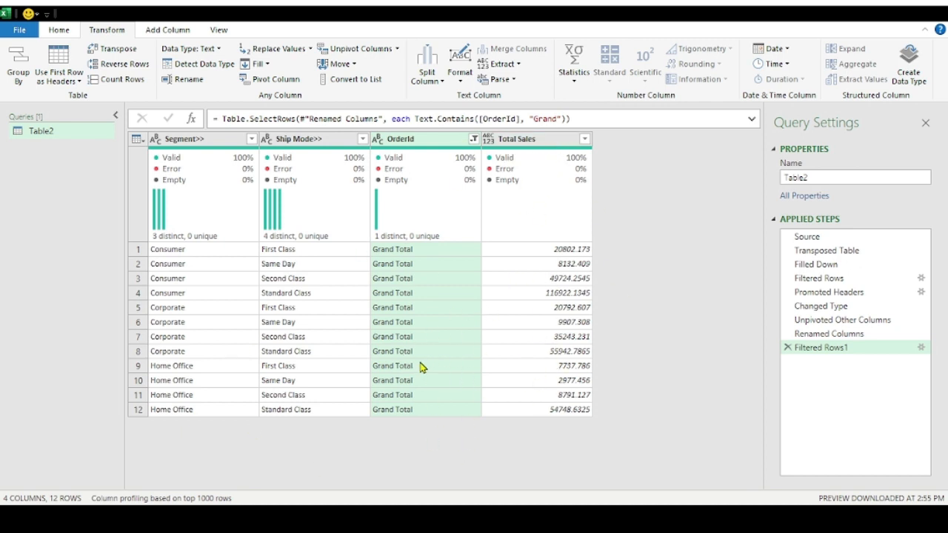
pyautogui.click(787, 347)
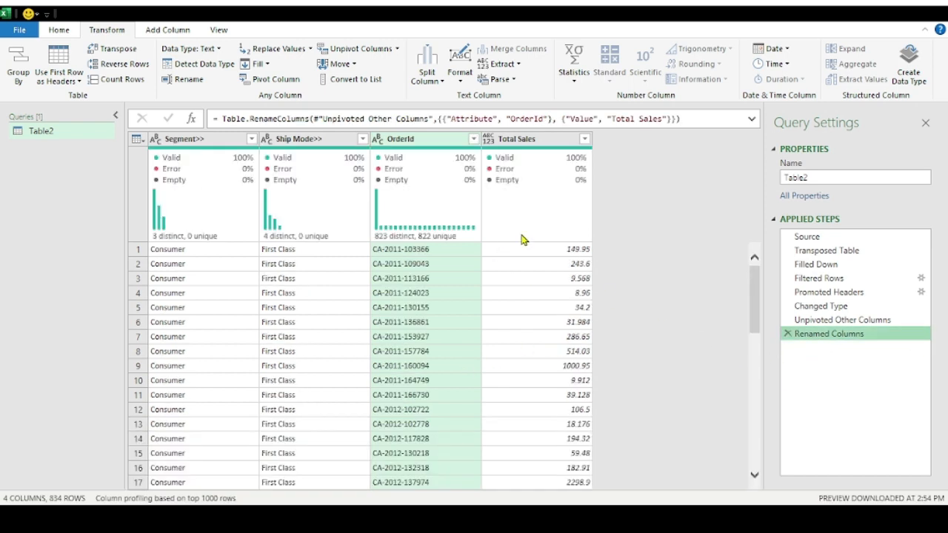
# Filter out the rows whose OrderId contains "Grand" and set the Total Sales column's data type to Currency
pyautogui.click(473, 138)
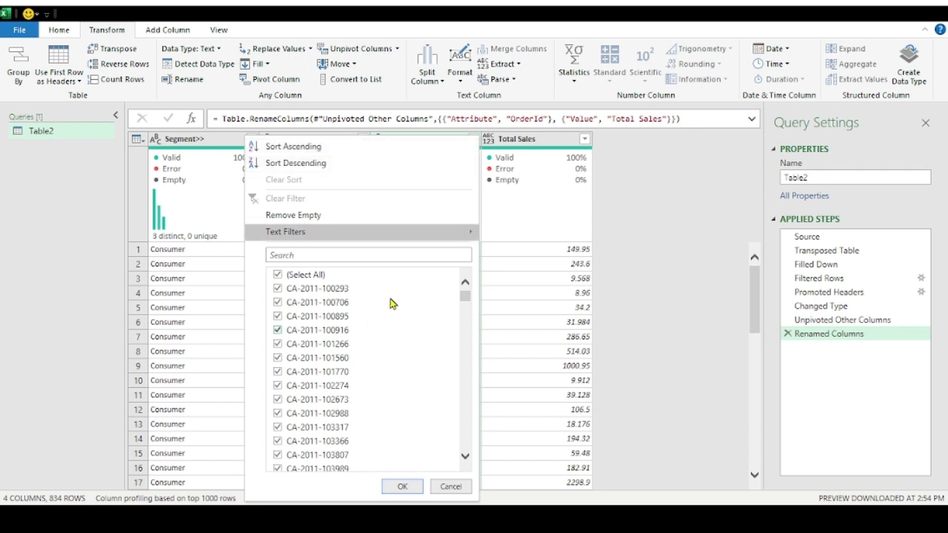
pyautogui.moveTo(446, 238)
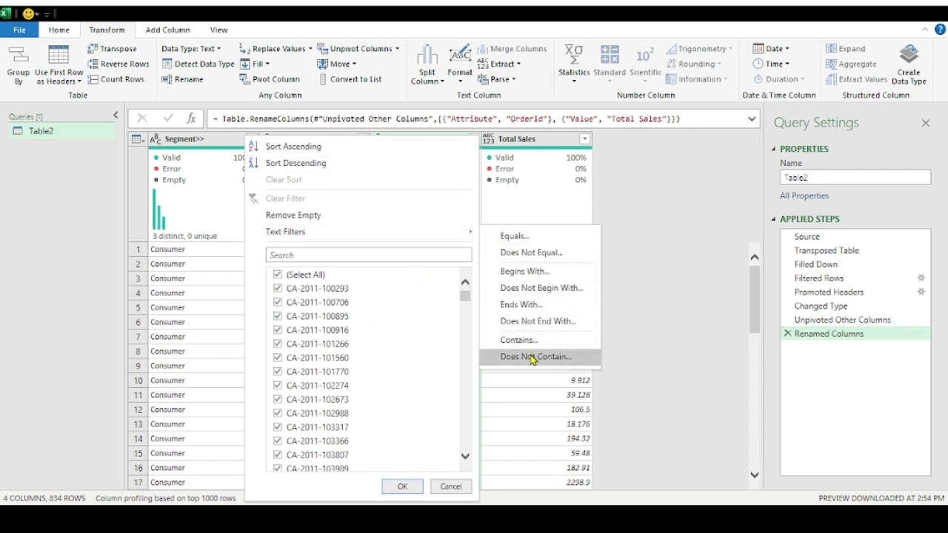
pyautogui.click(652, 349)
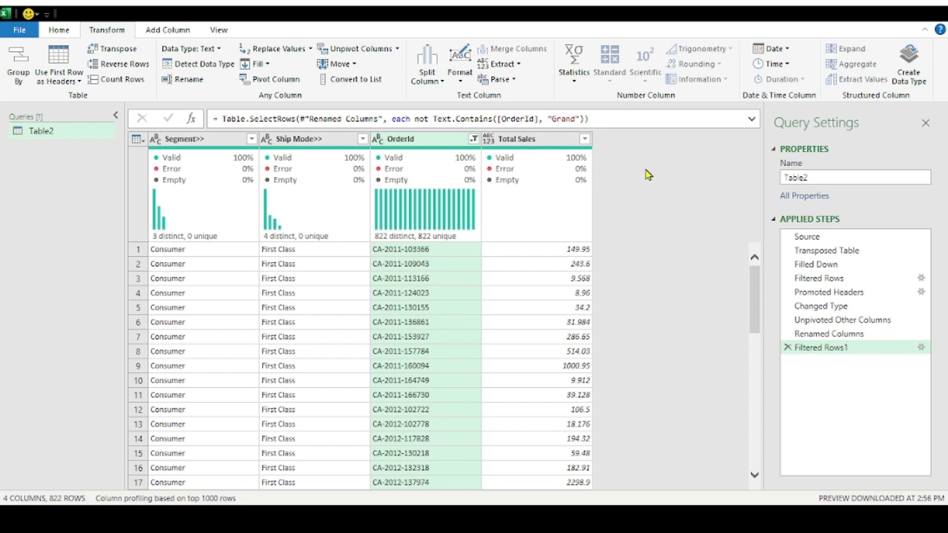
pyautogui.click(495, 140)
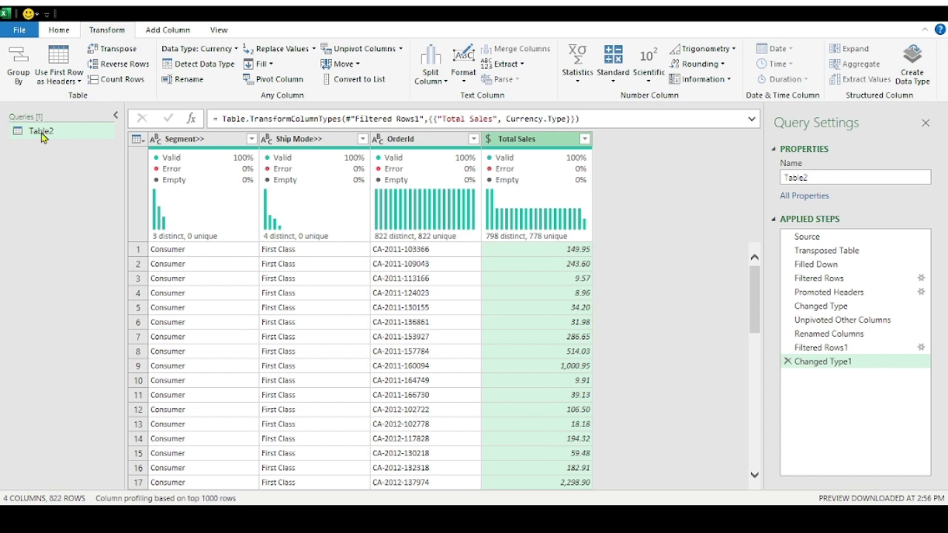
# Rename the query as "clean data"
pyautogui.doubleClick(819, 180)
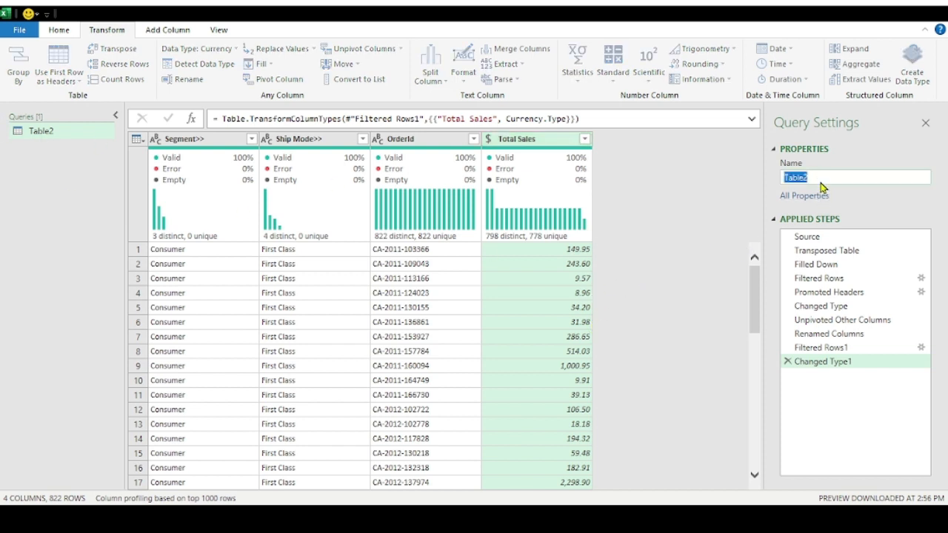
pyautogui.write('S')
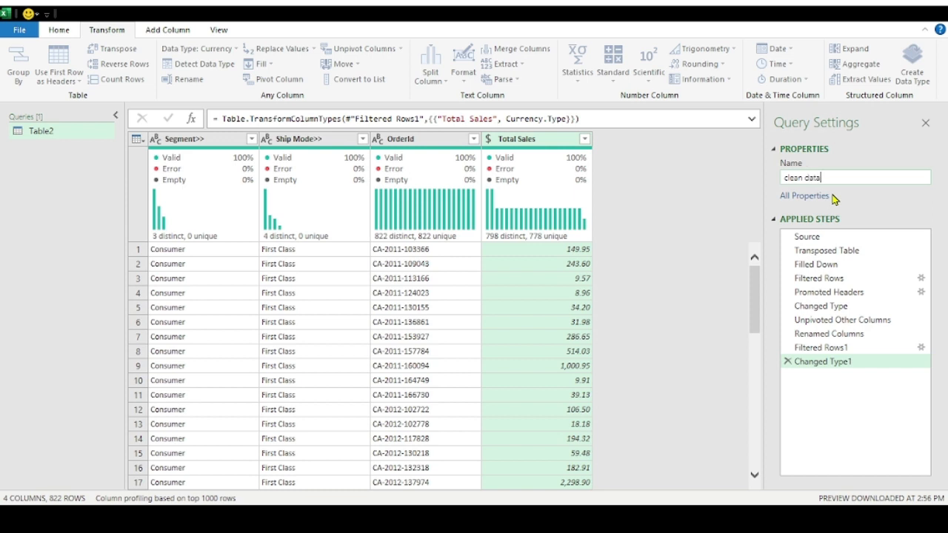
pyautogui.press('Return')
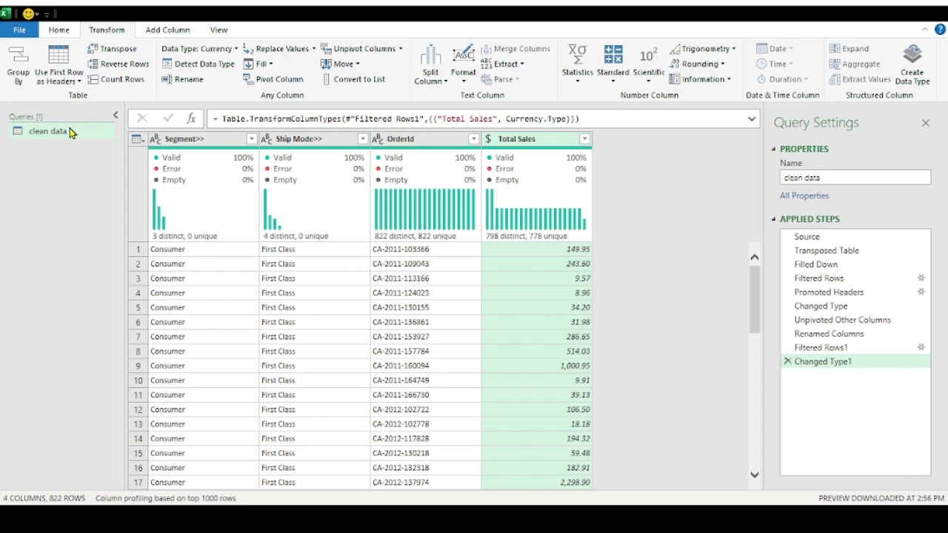
pyautogui.click(59, 29)
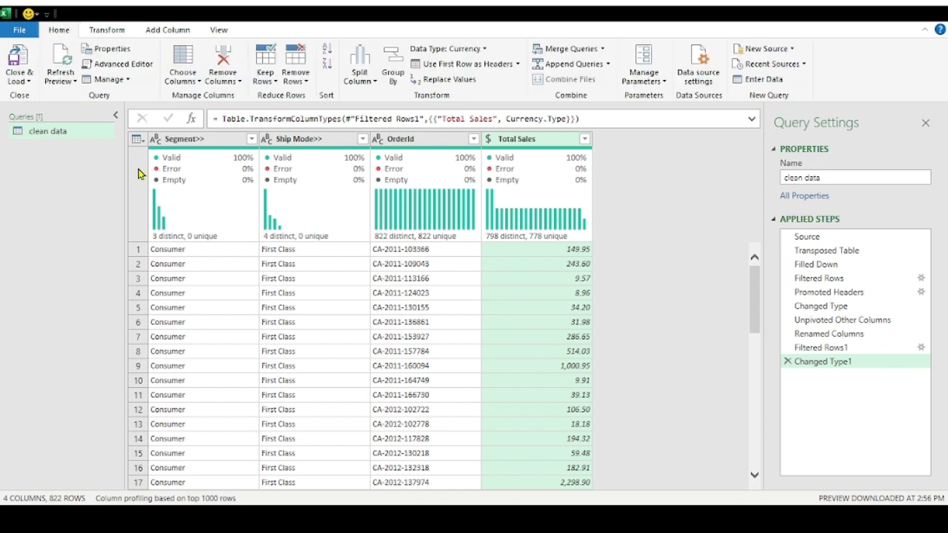